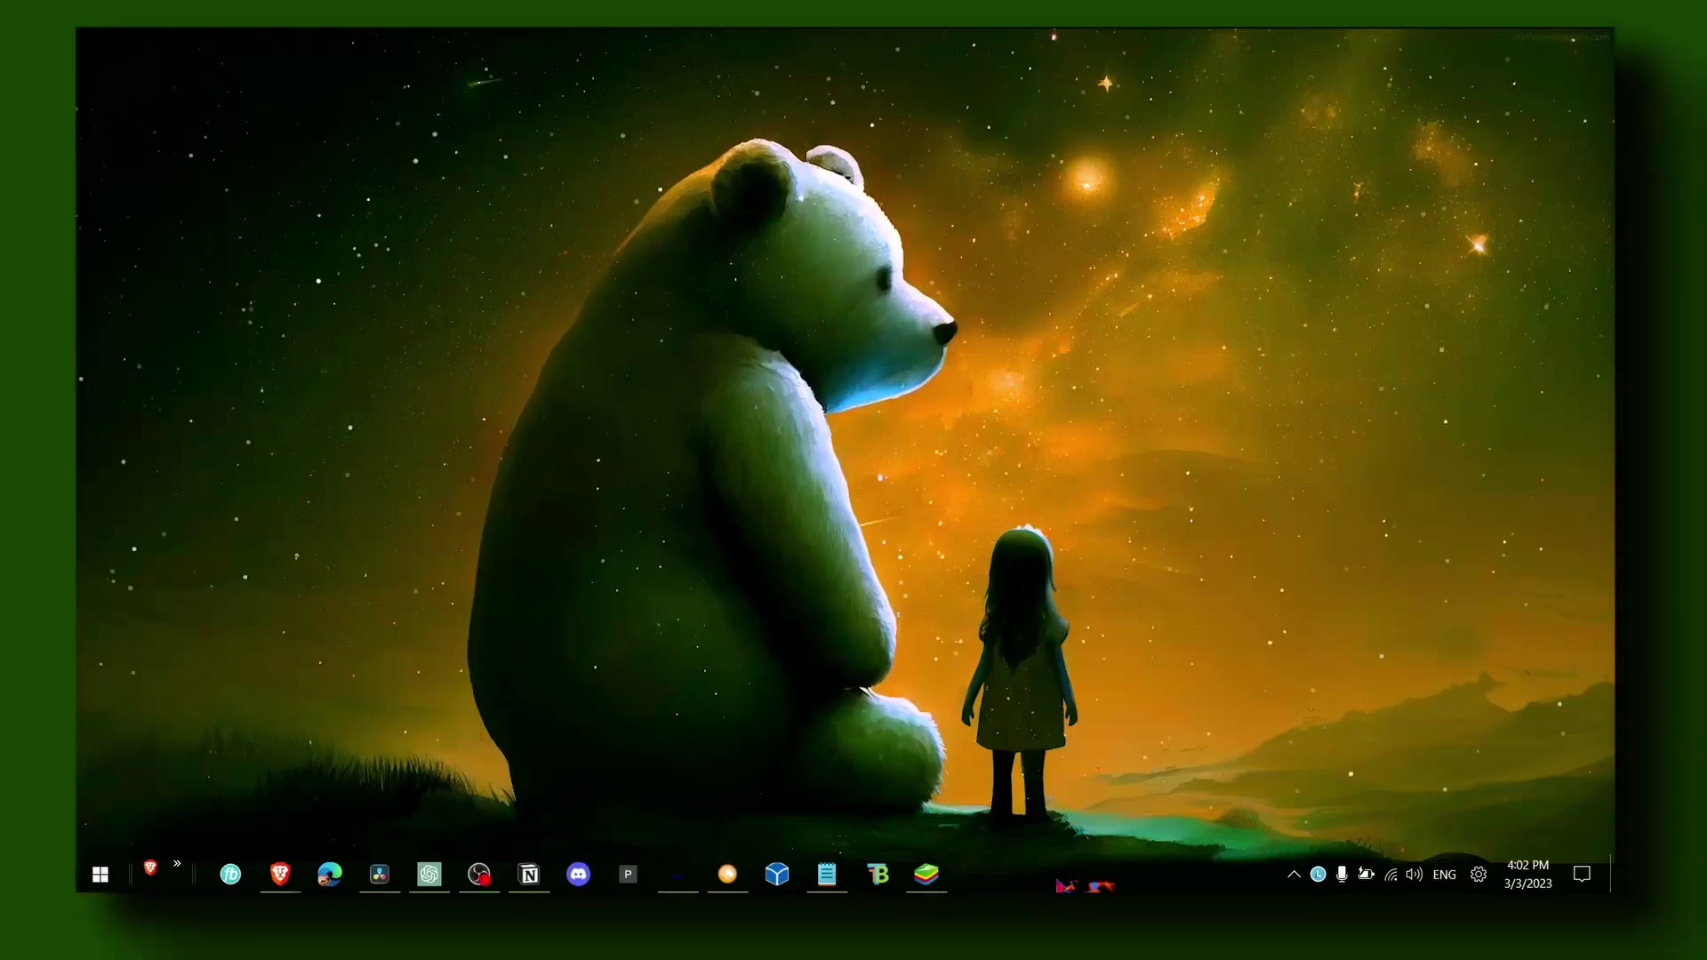
# Open the Sons of the Forest low FPS notes and read the in-game graphics advice in step 1
pyautogui.click(827, 874)
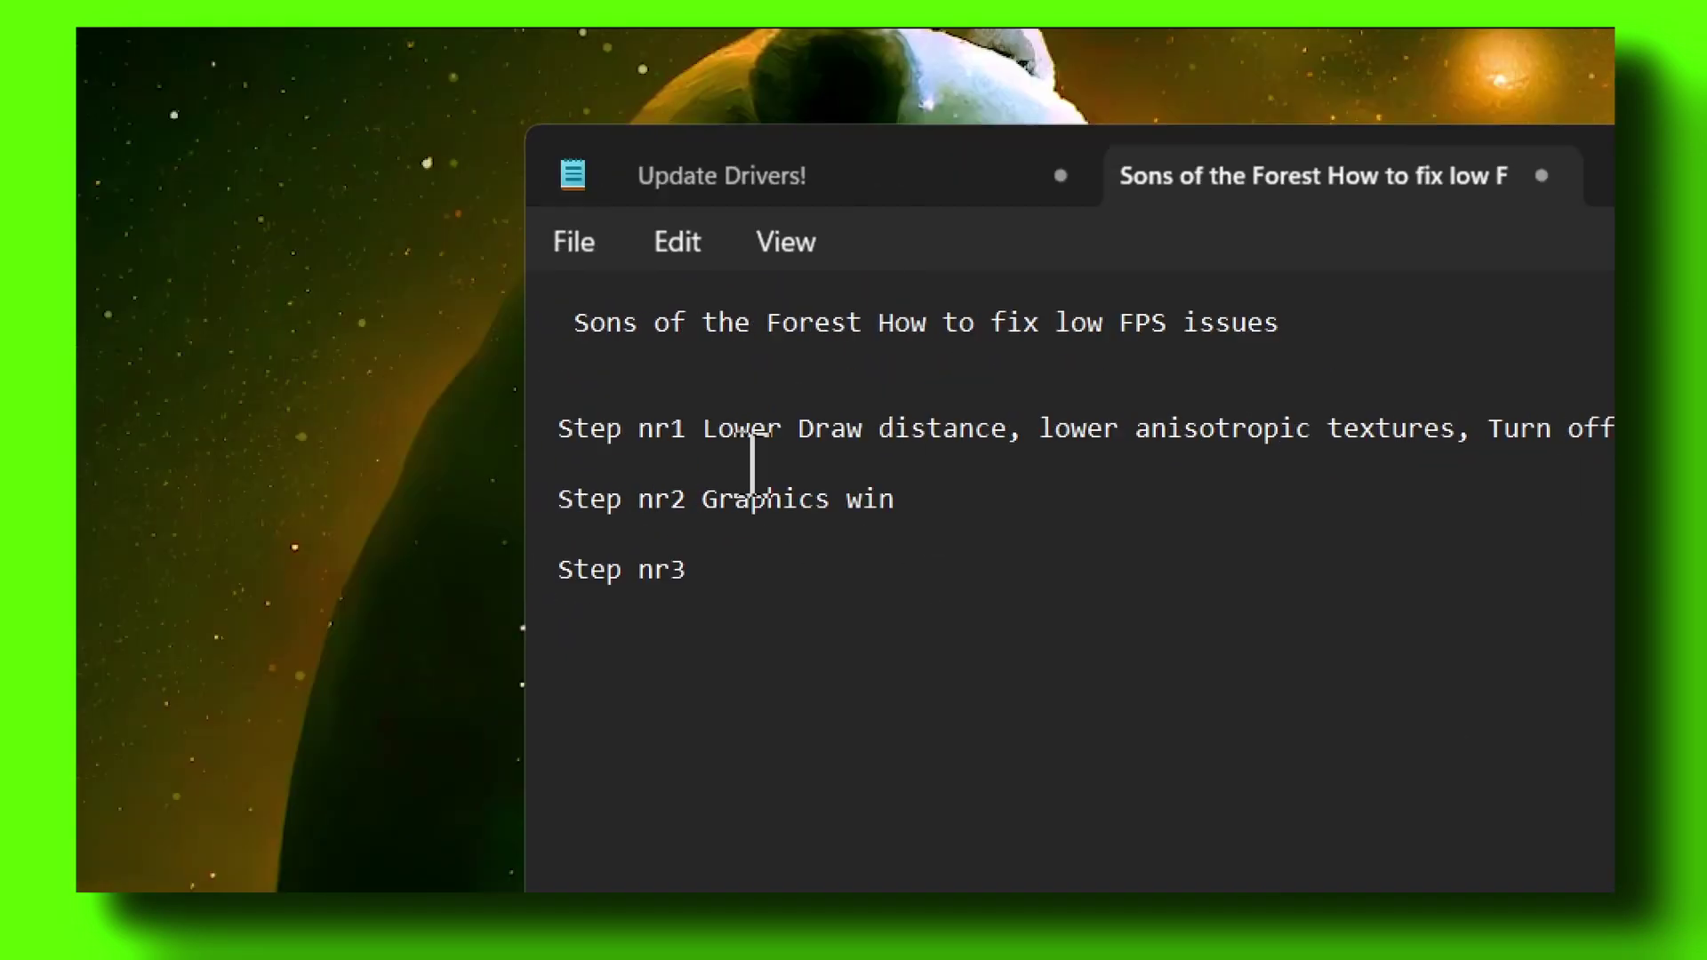
pyautogui.moveTo(827, 440)
pyautogui.mouseDown()
pyautogui.moveTo(1117, 440)
pyautogui.moveTo(865, 461)
pyautogui.mouseUp()
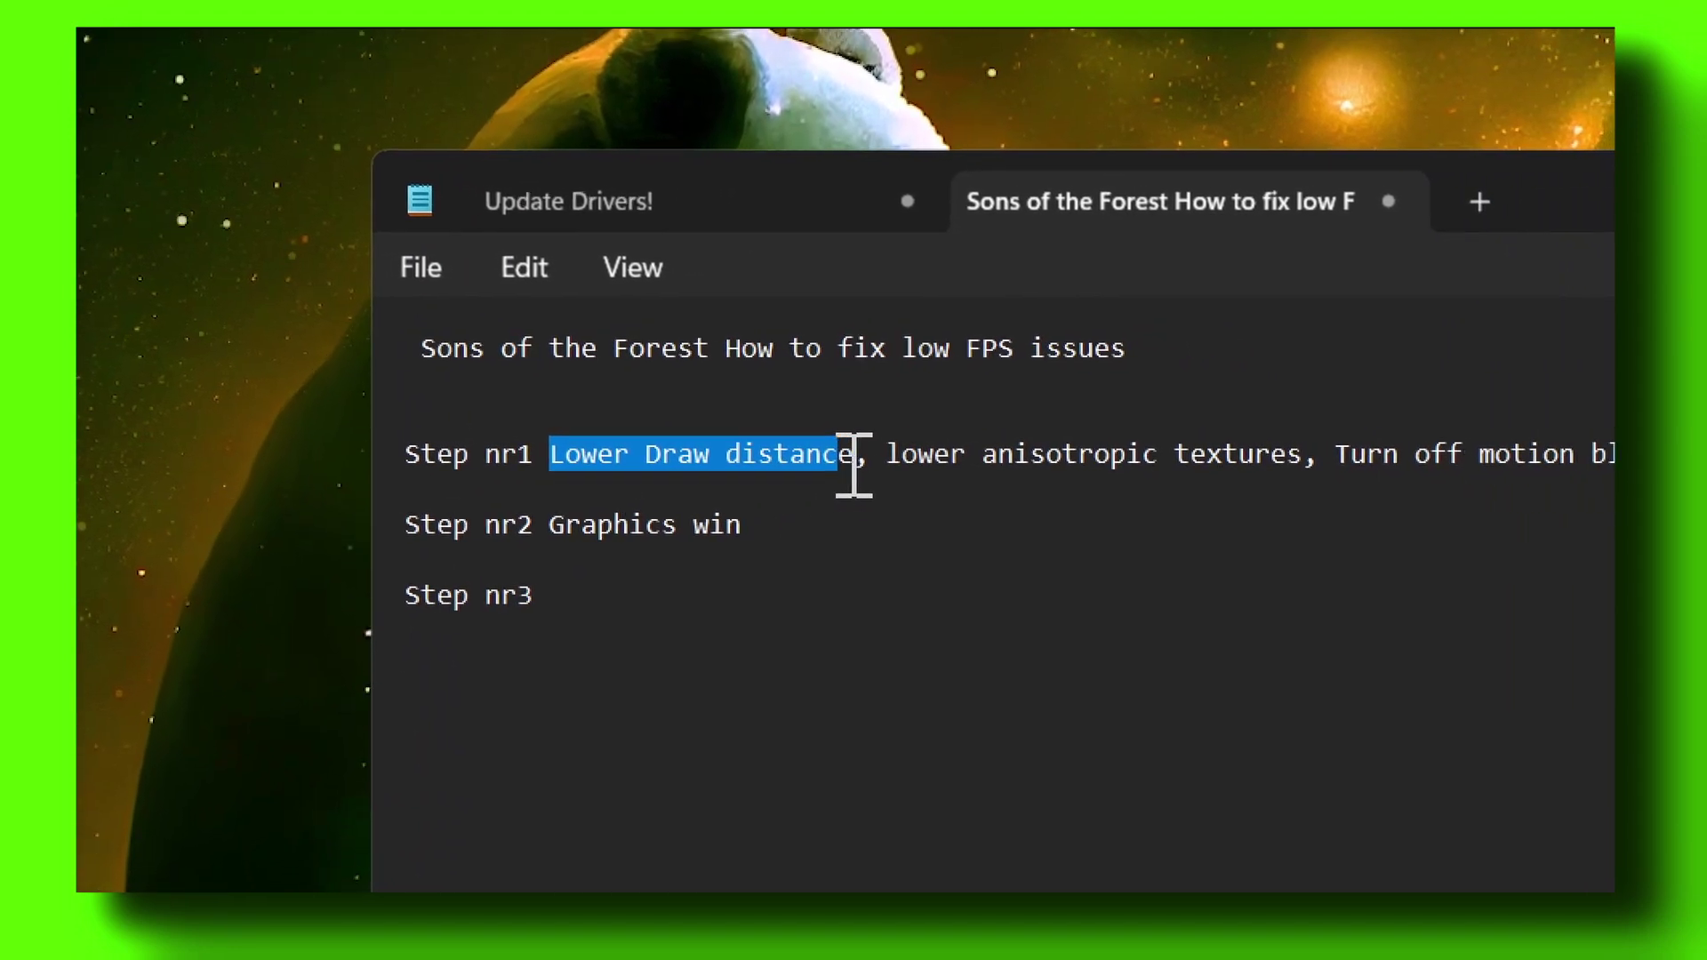
pyautogui.click(854, 461)
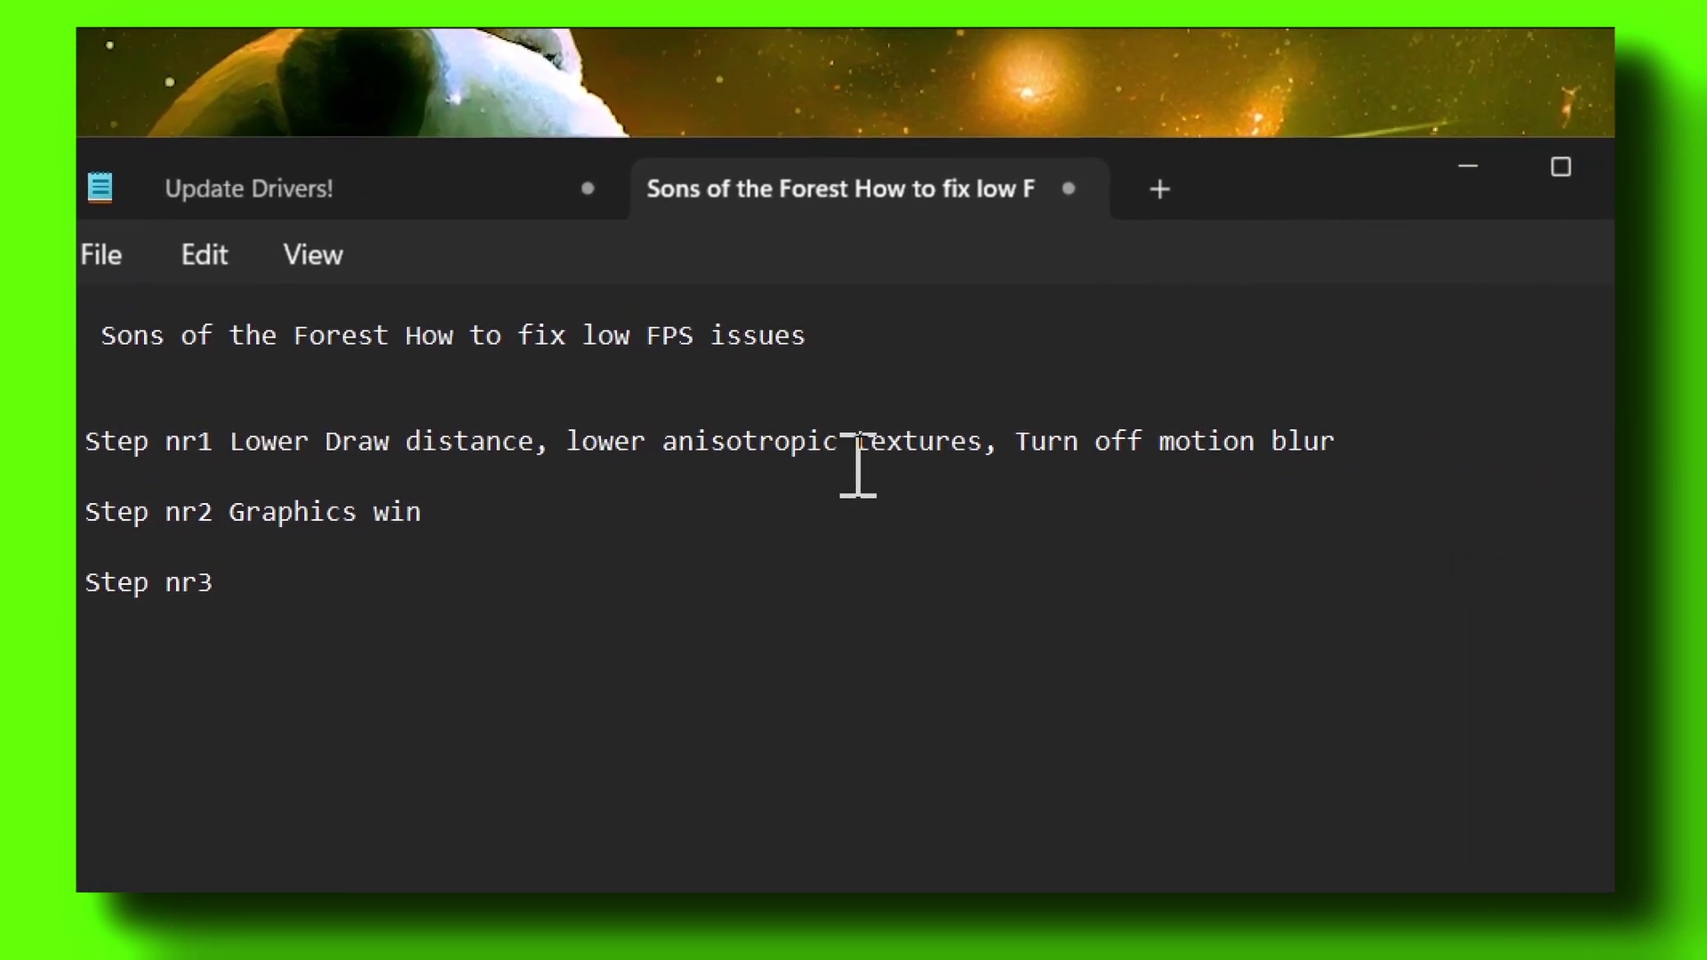
pyautogui.moveTo(929, 454); pyautogui.dragTo(1266, 457)
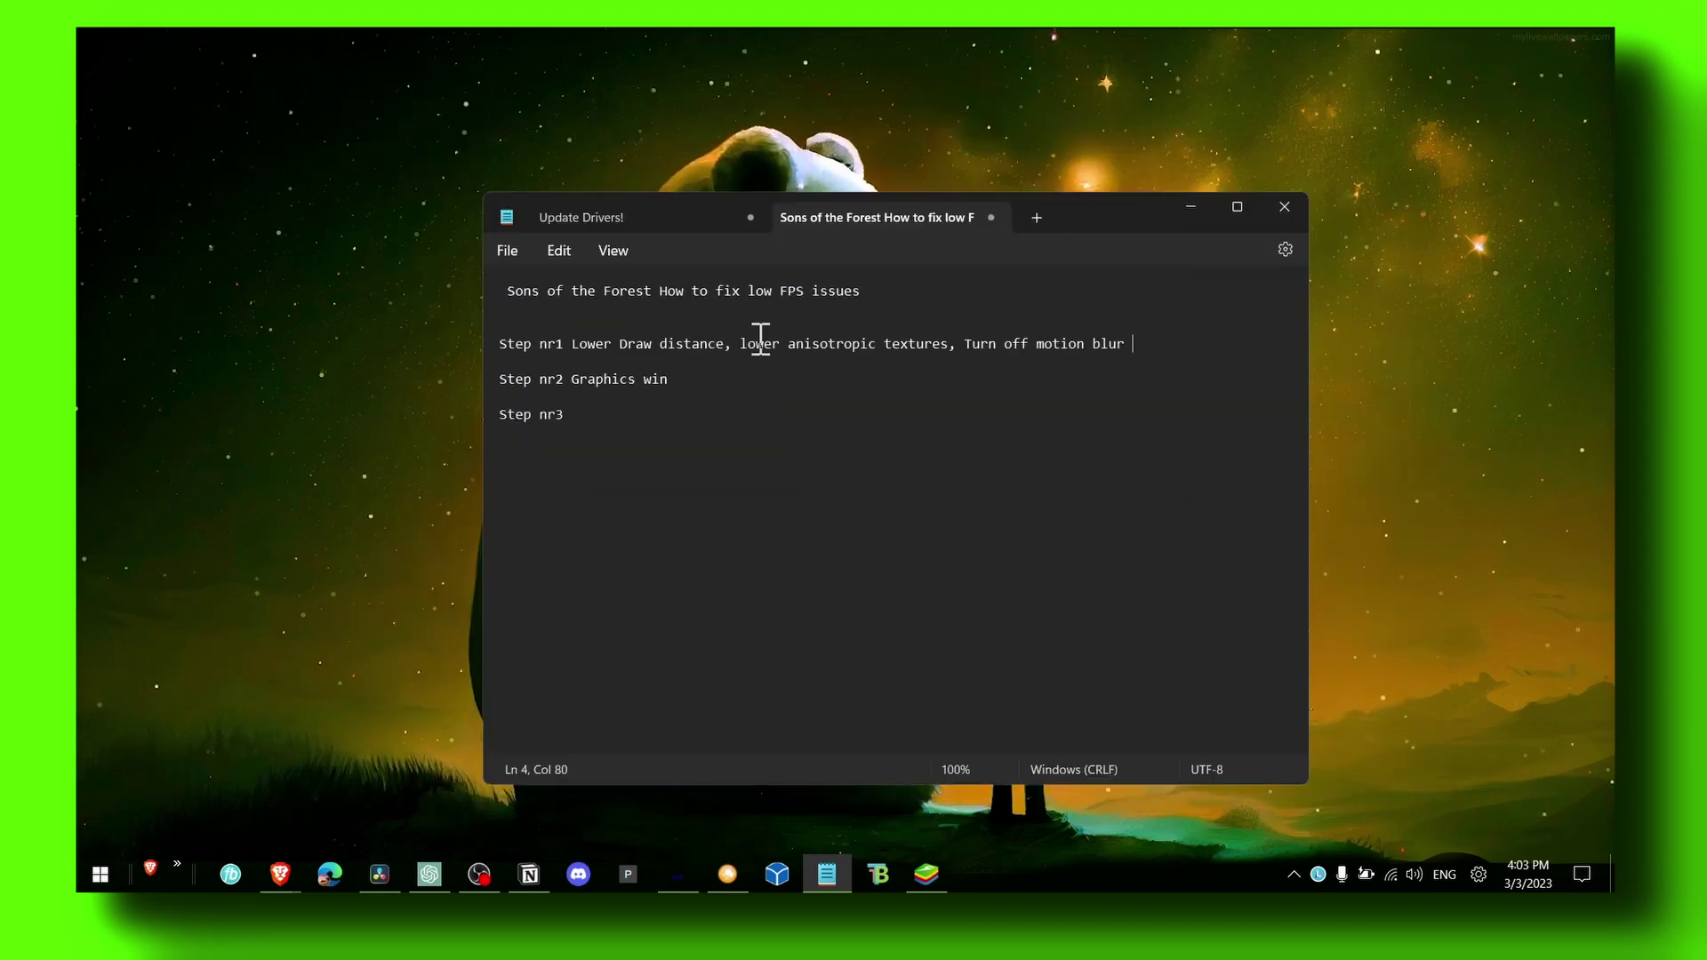
# Open the Windows Graphics settings and look over the custom options for apps
pyautogui.press('super')
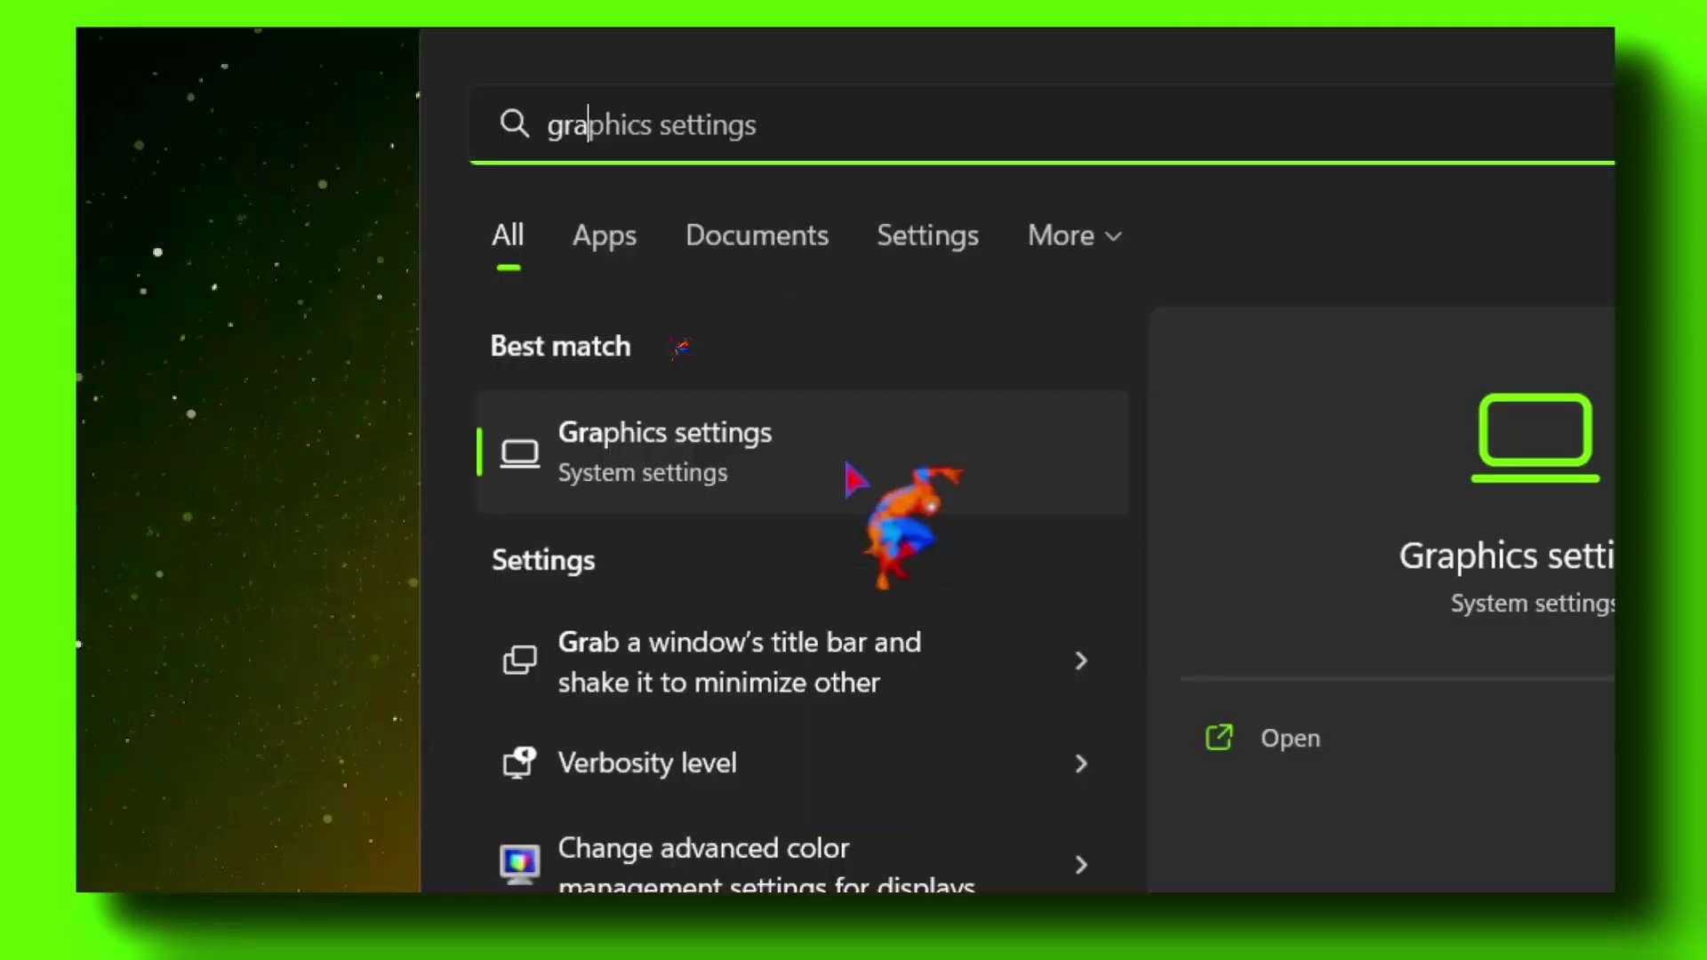
pyautogui.click(673, 342)
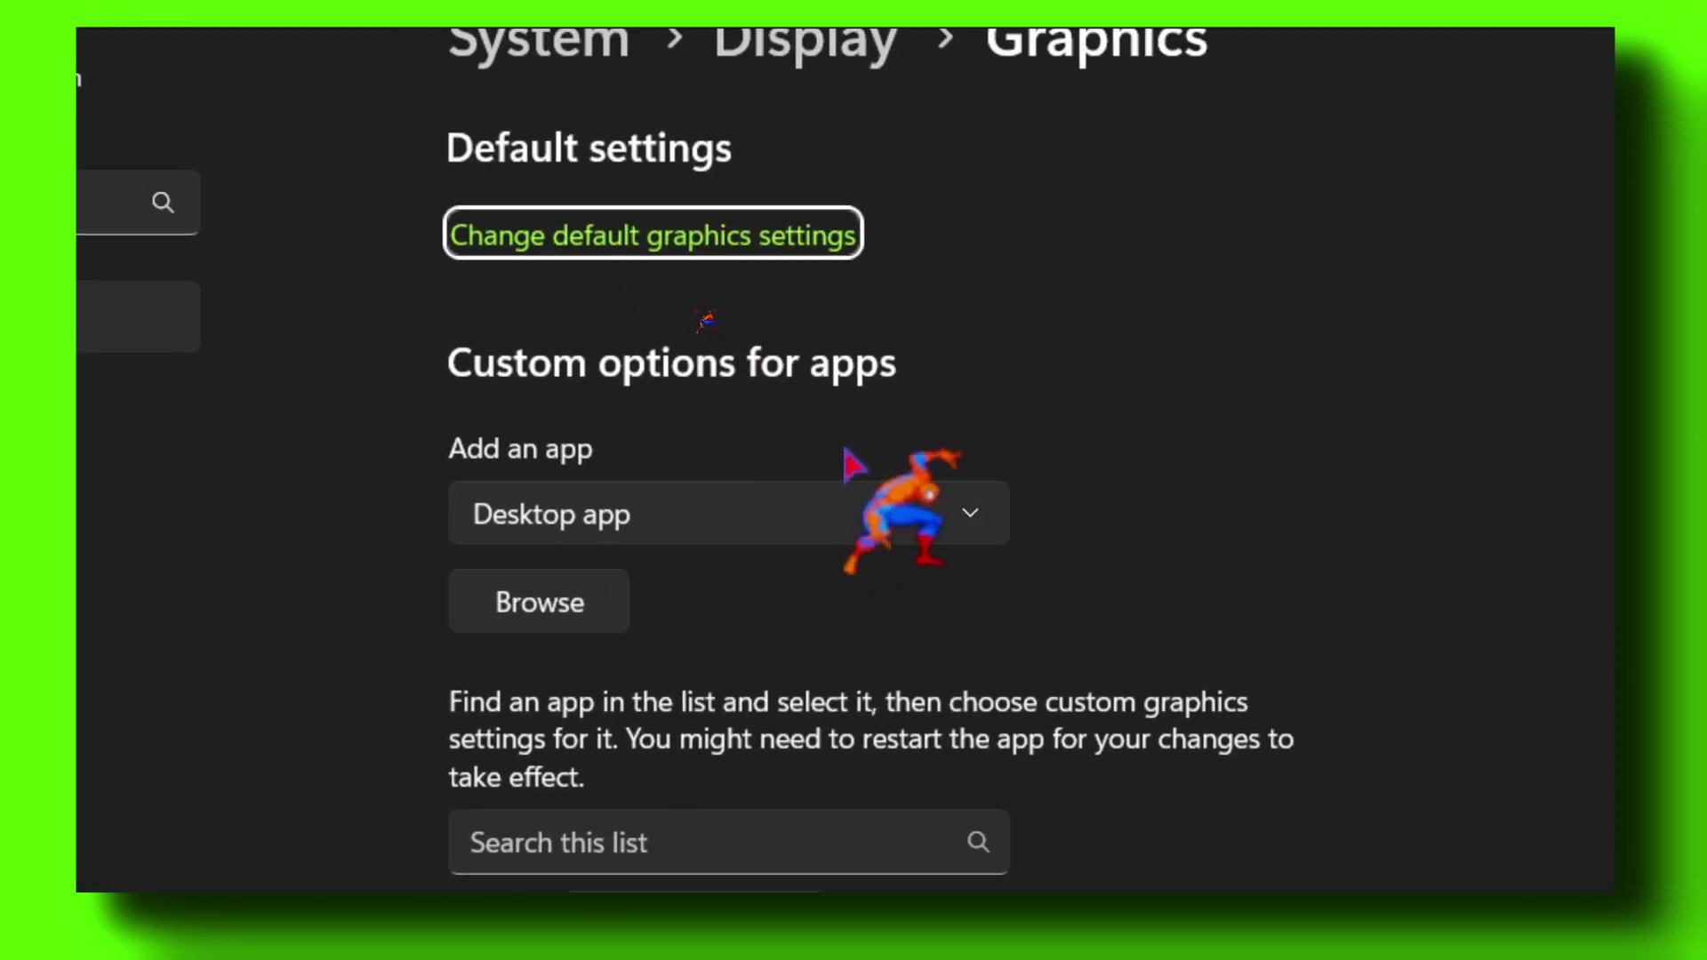
pyautogui.scroll(-4, 622, 356)
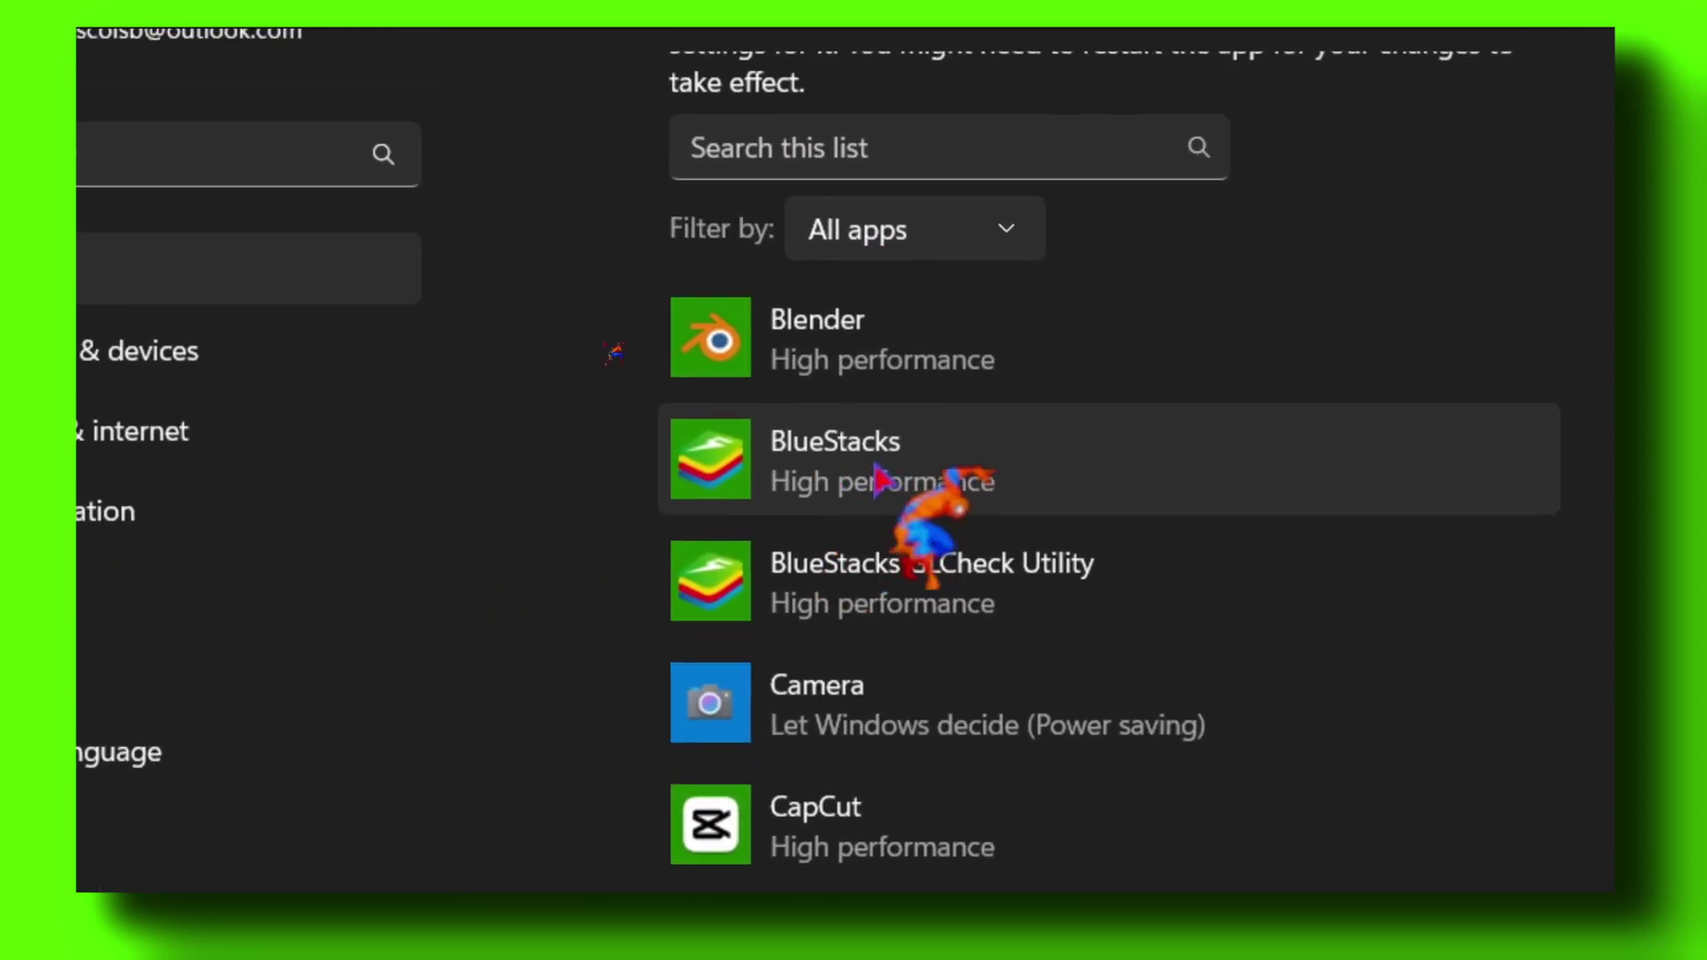
pyautogui.scroll(4, 875, 476)
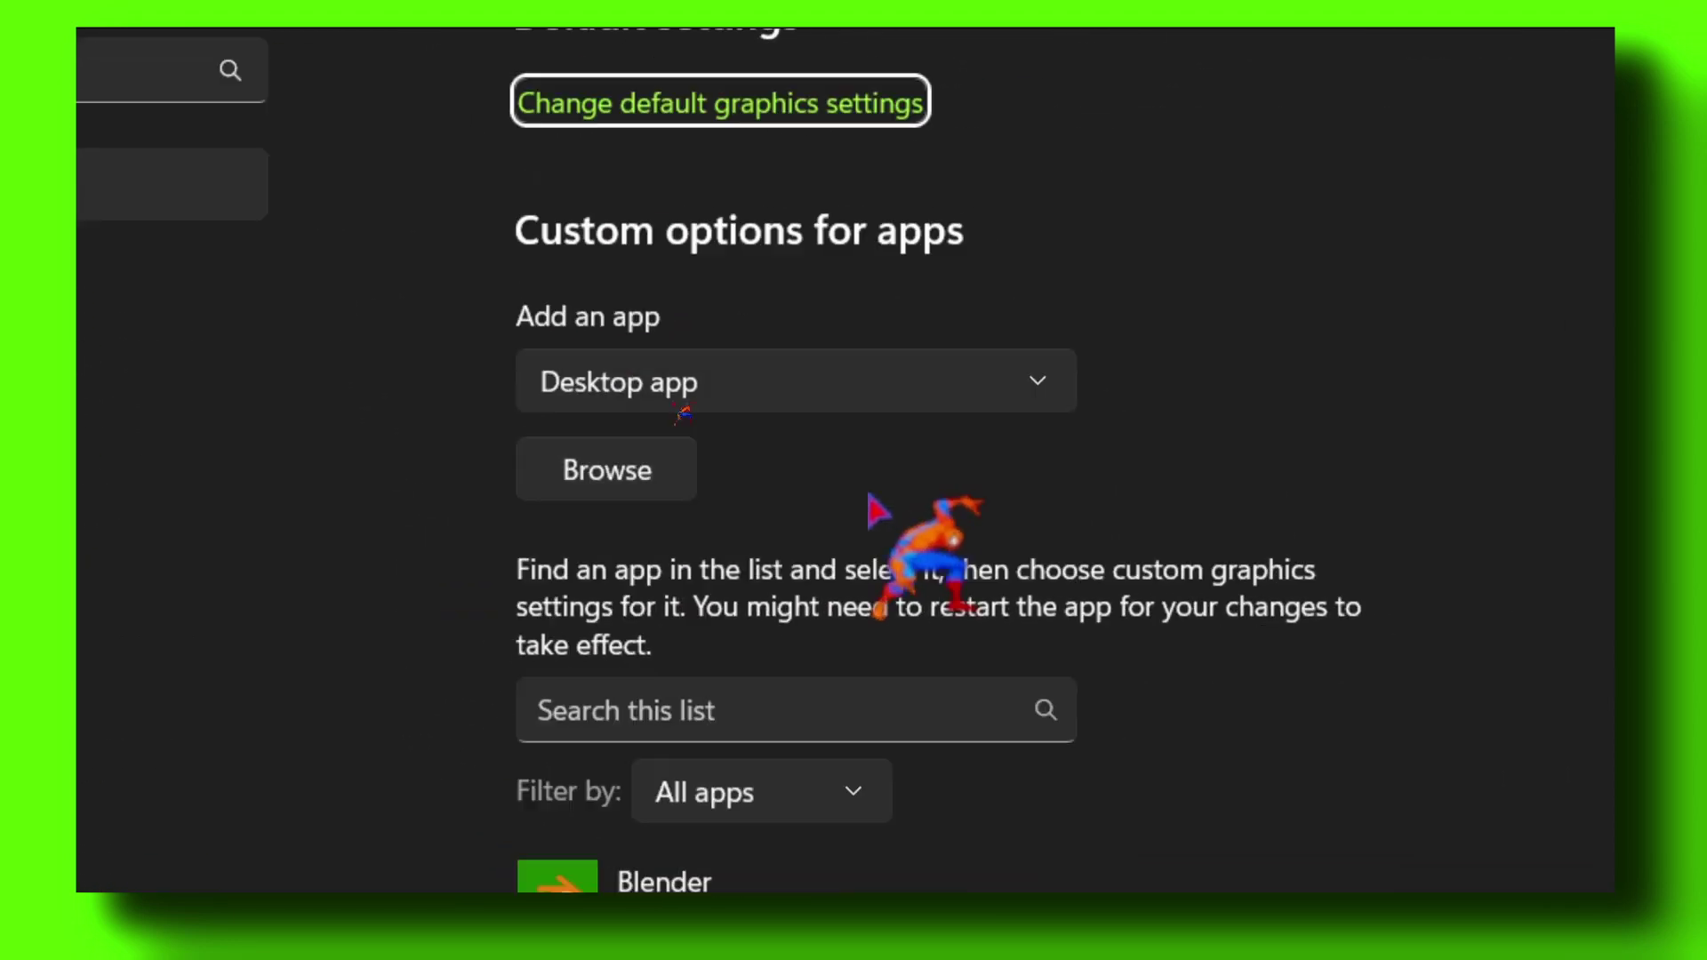
pyautogui.scroll(-5, 869, 484)
pyautogui.scroll(5, 851, 485)
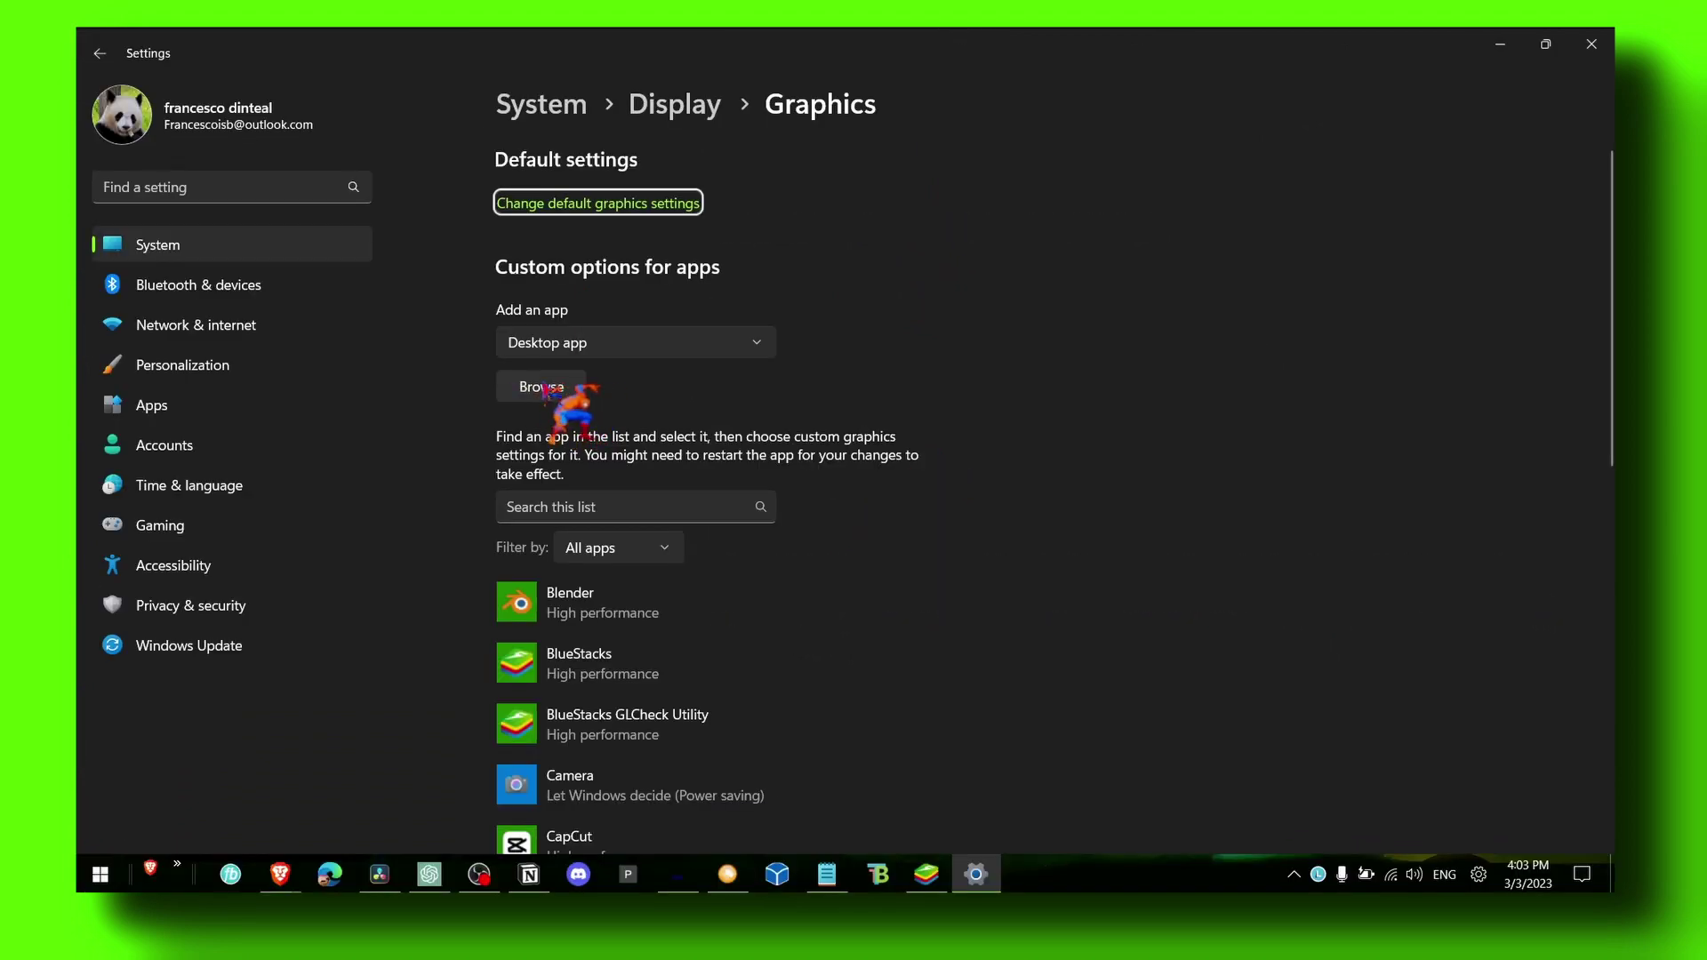
# Open CapCut's graphics preference and save it as High performance
pyautogui.scroll(-3, 667, 384)
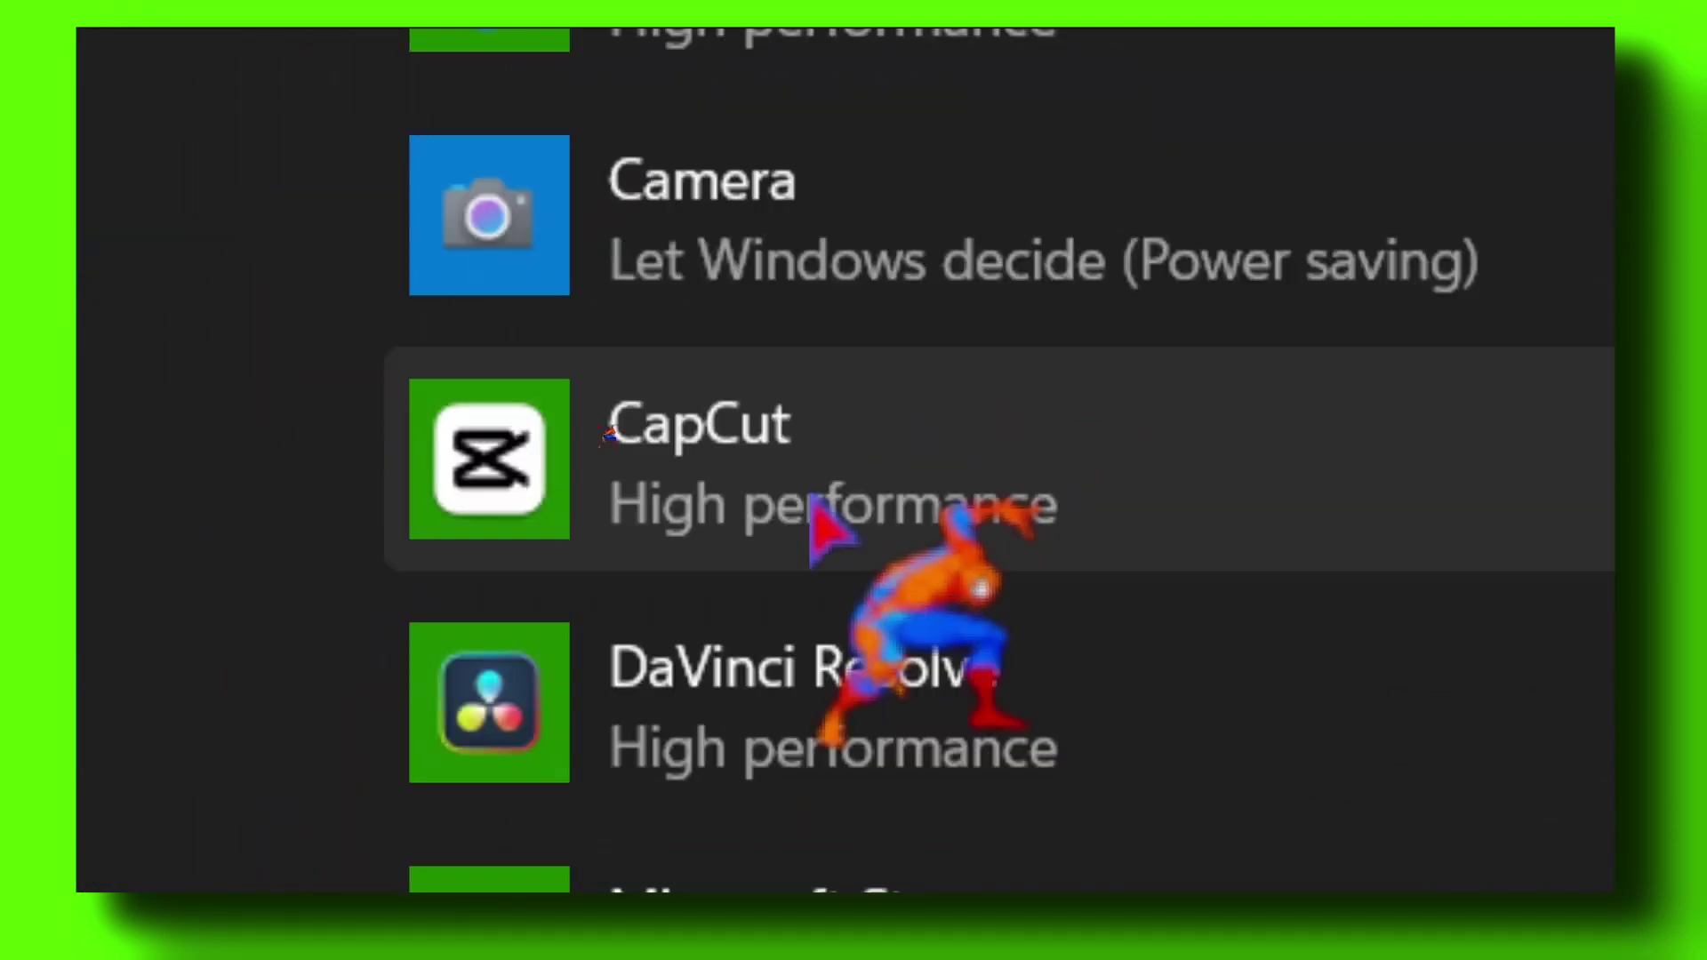
pyautogui.click(812, 502)
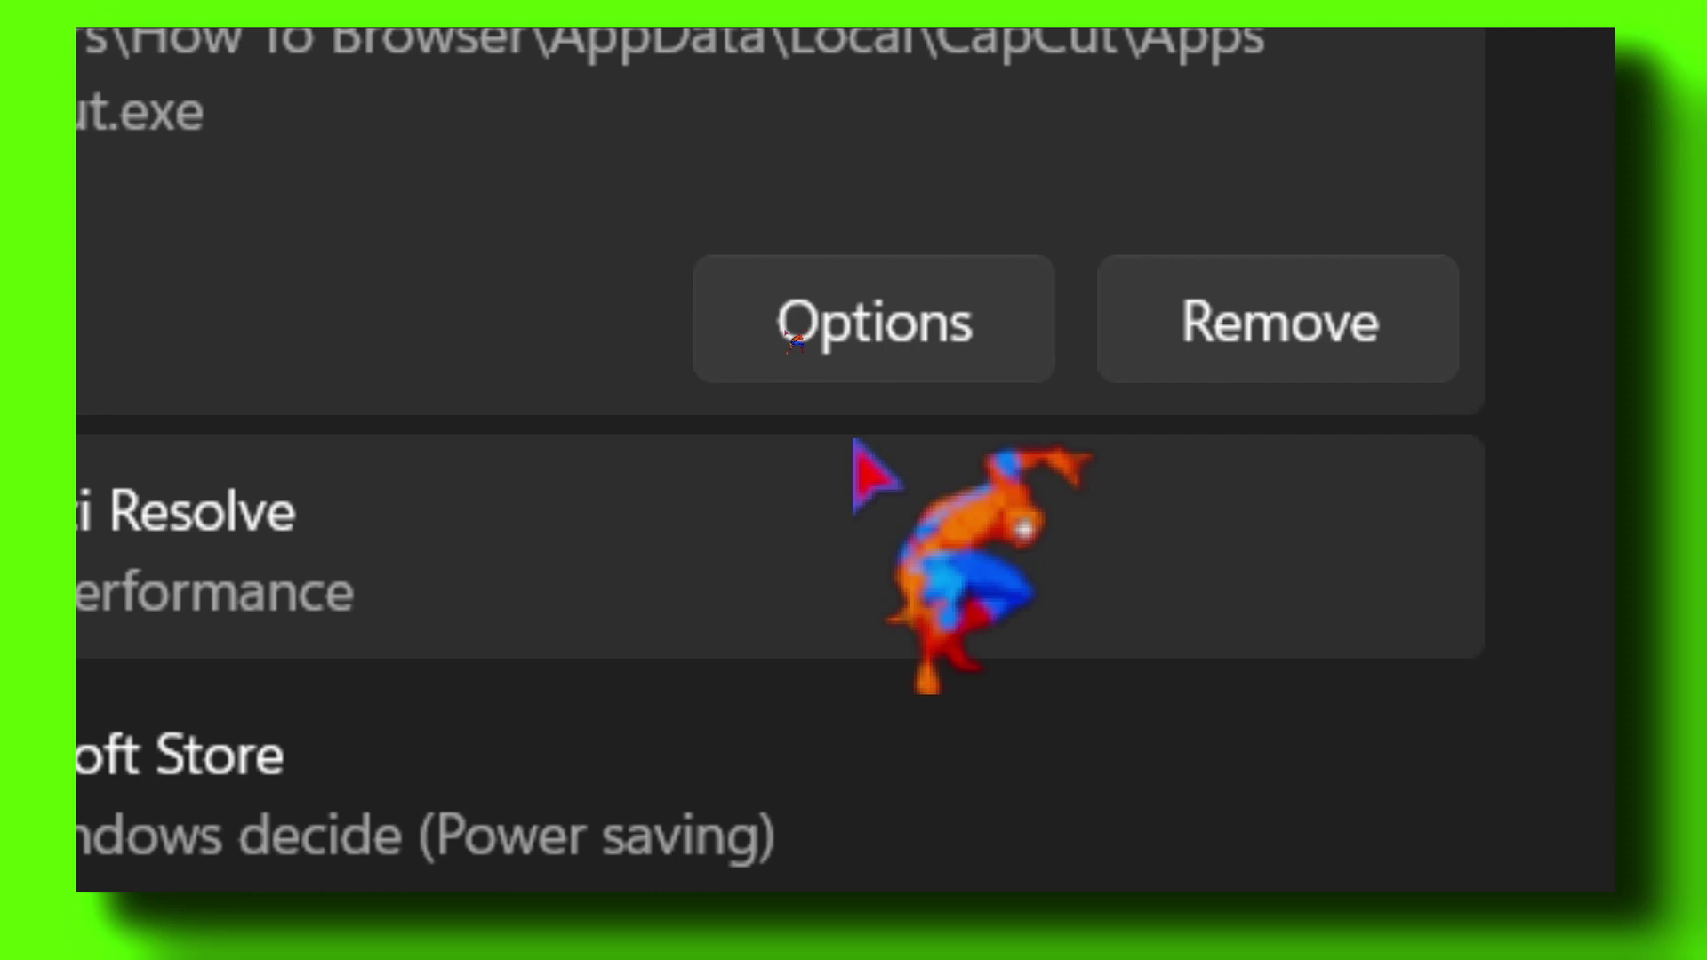
pyautogui.click(1395, 835)
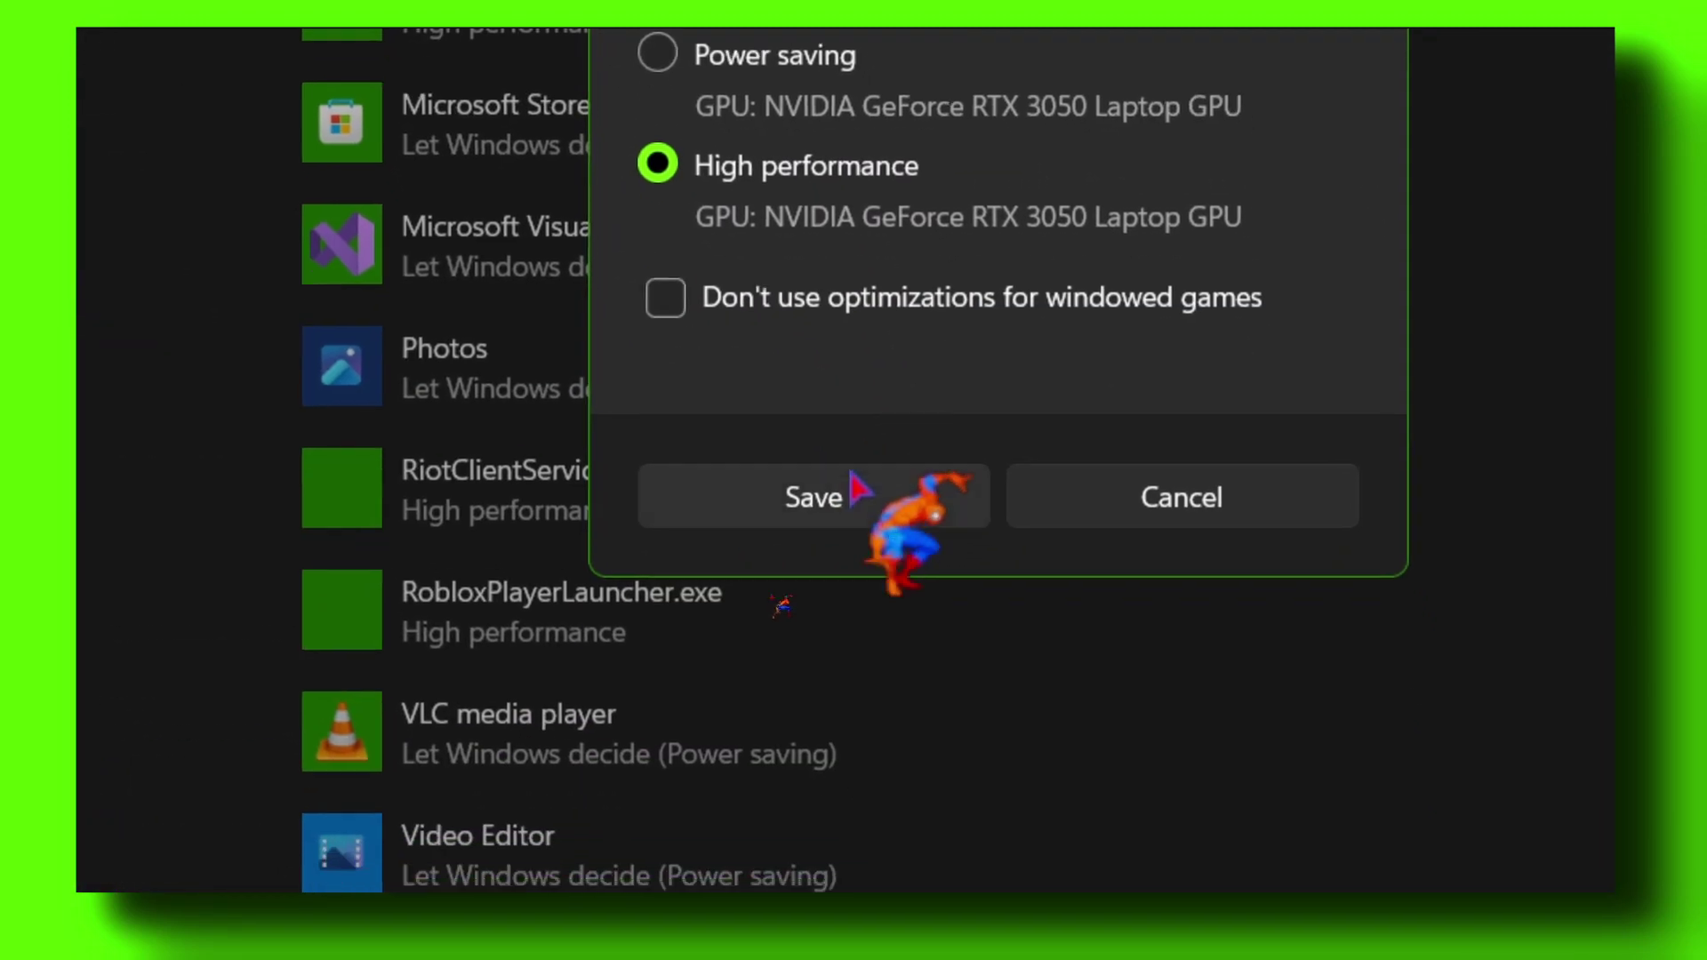
pyautogui.click(880, 772)
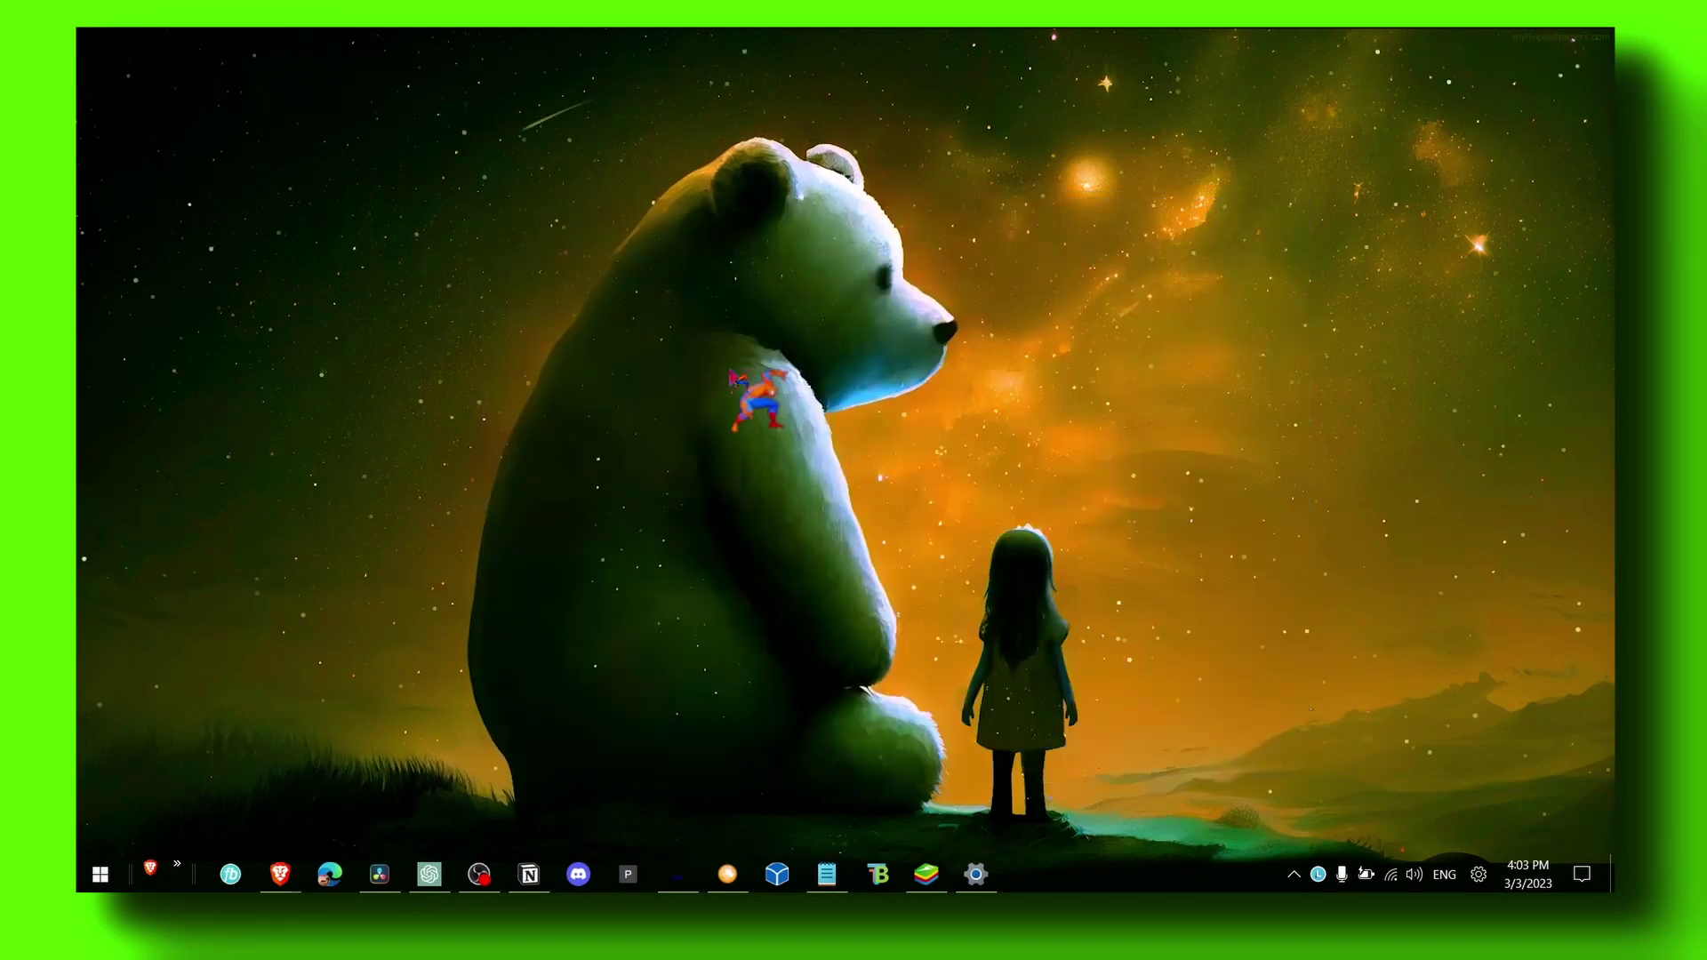
# Open the options for adjusting the appearance and performance of Windows and select Adjust for best performance
pyautogui.press('super+s')
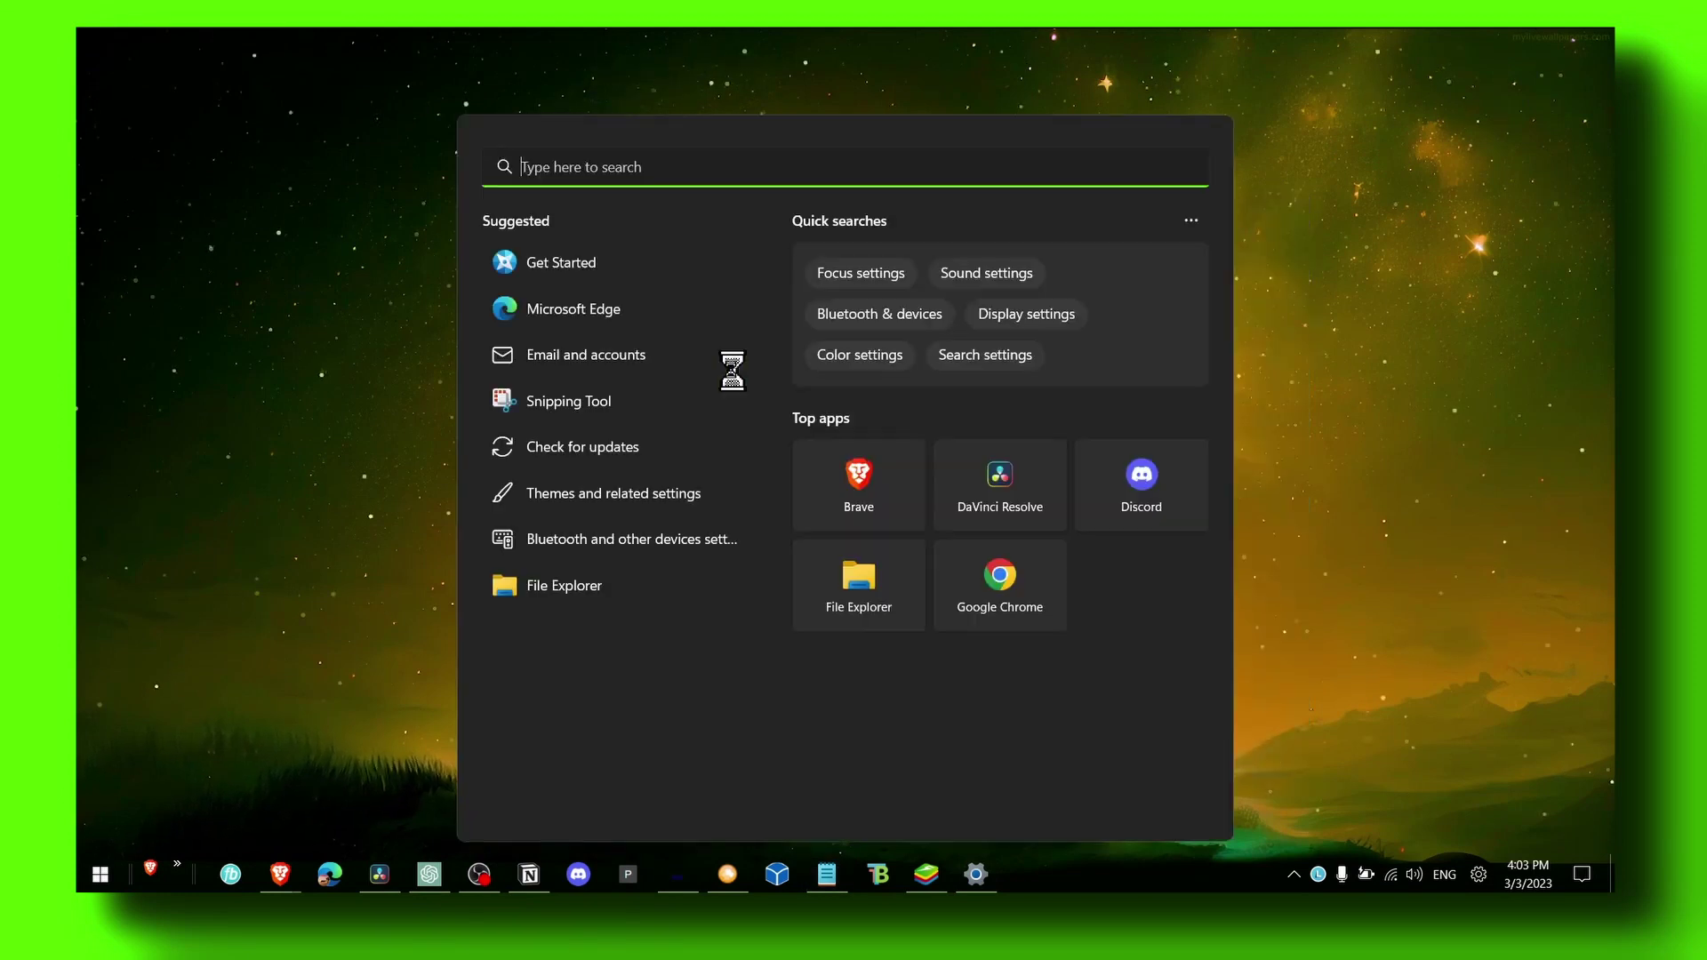
pyautogui.write('per')
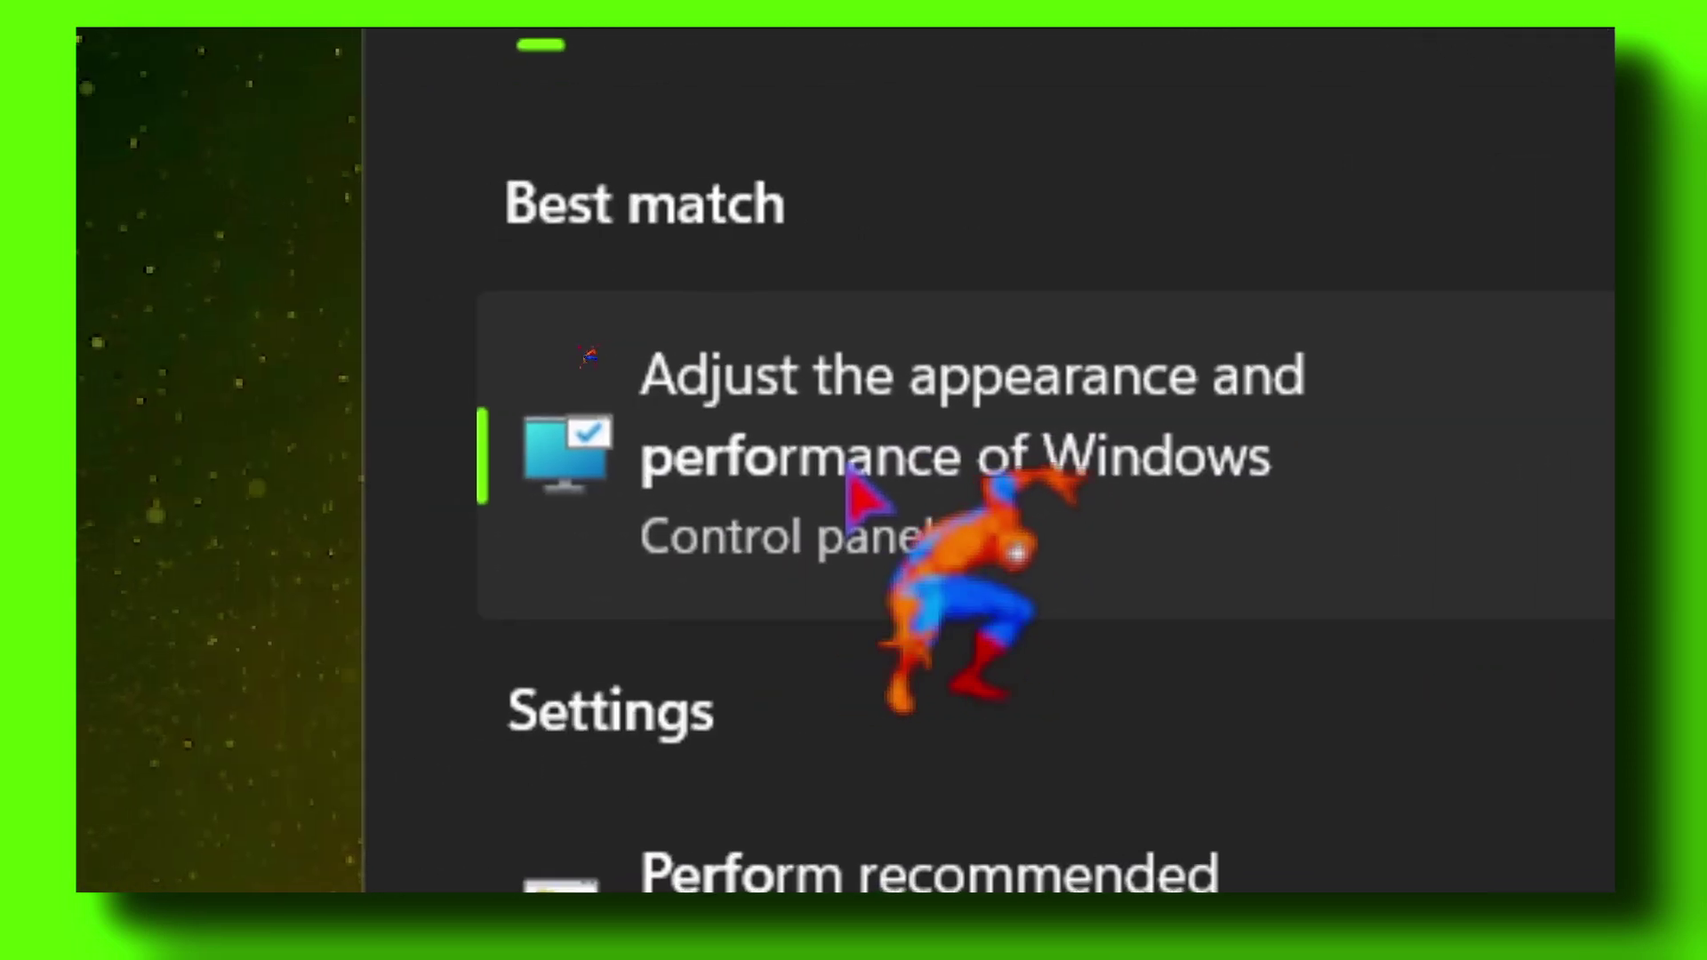
pyautogui.click(852, 472)
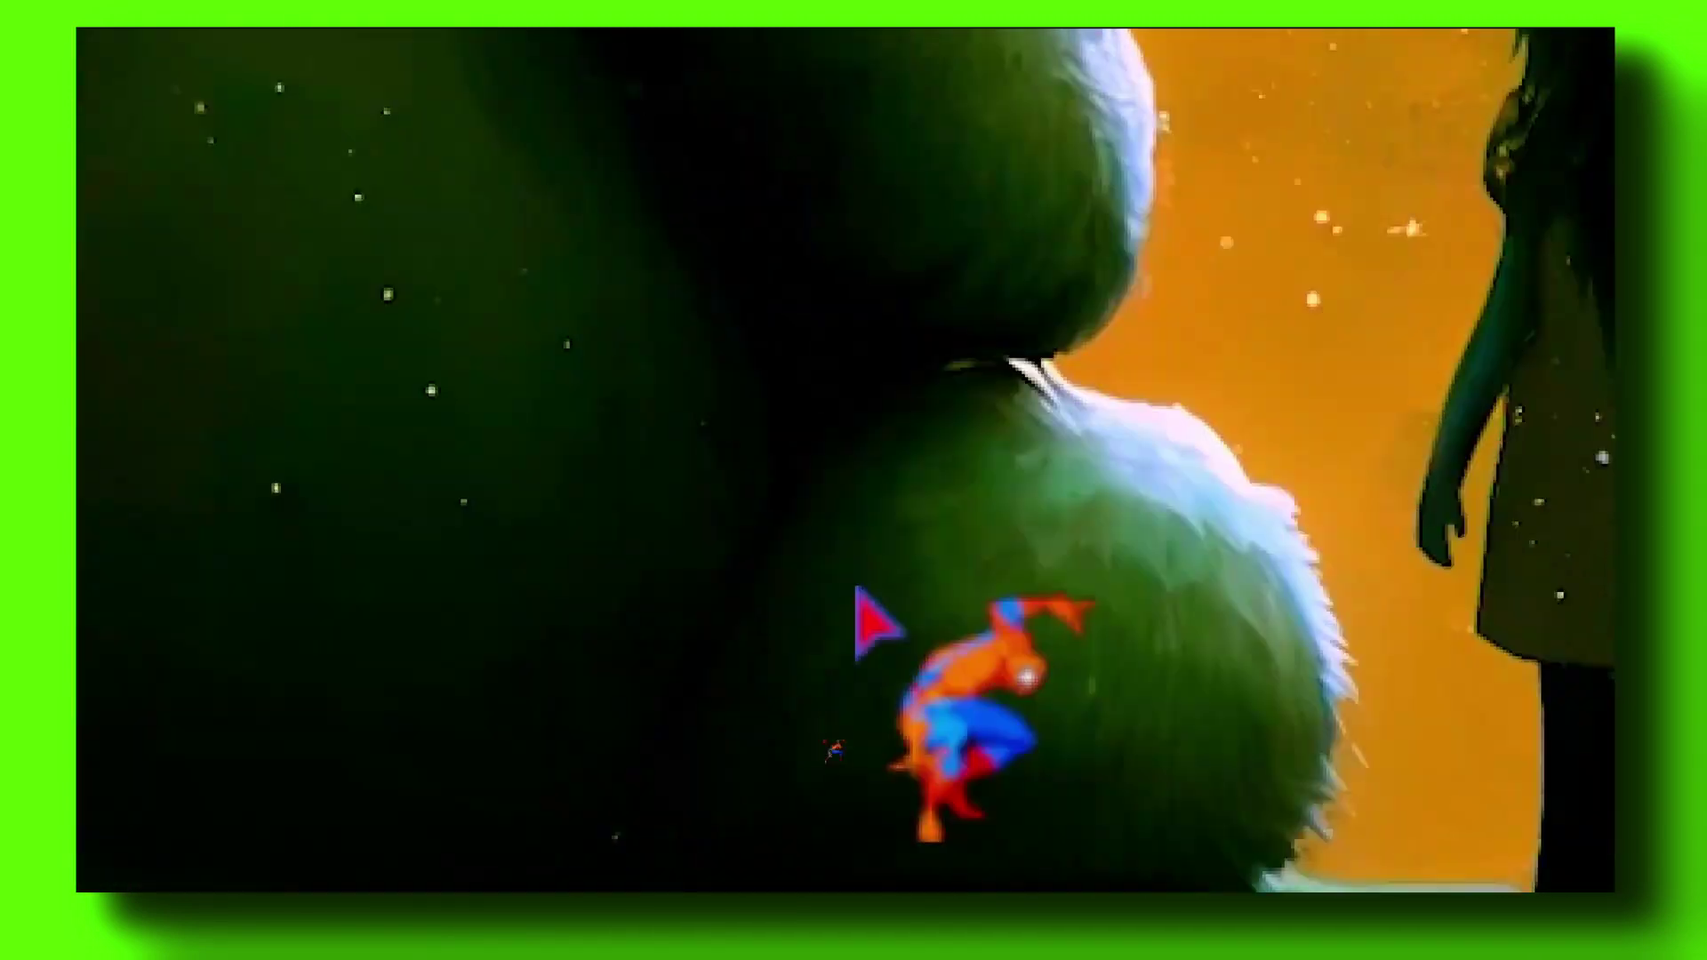
pyautogui.moveTo(743, 812)
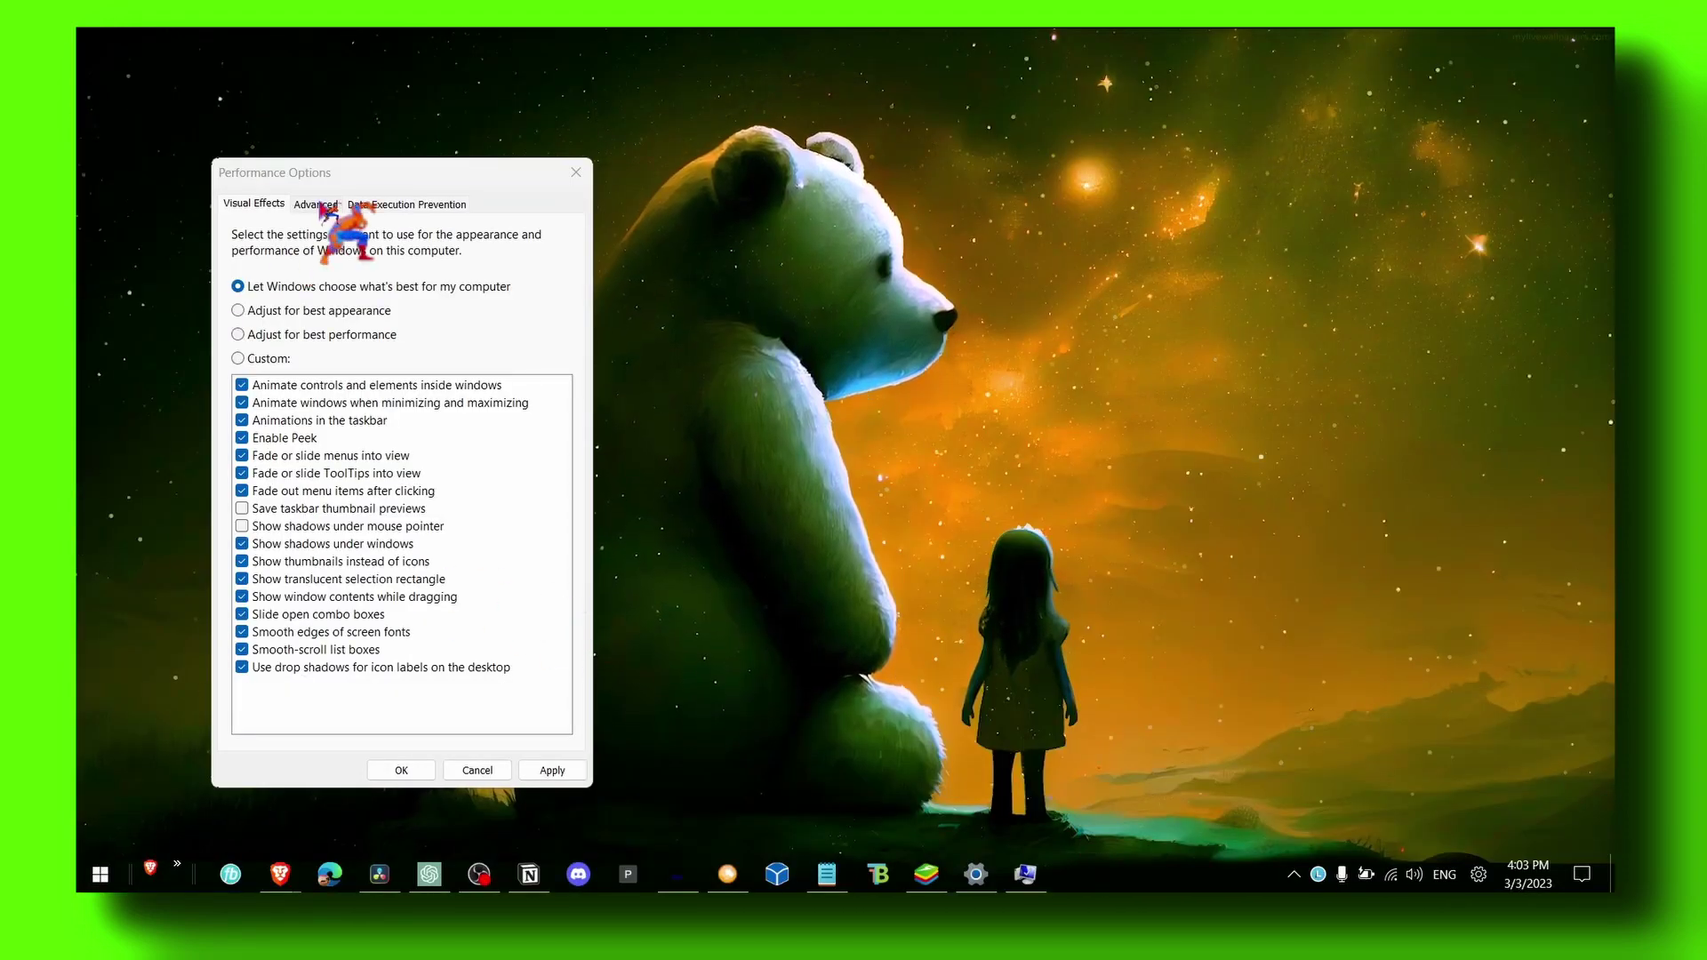
pyautogui.moveTo(324, 174); pyautogui.dragTo(519, 149)
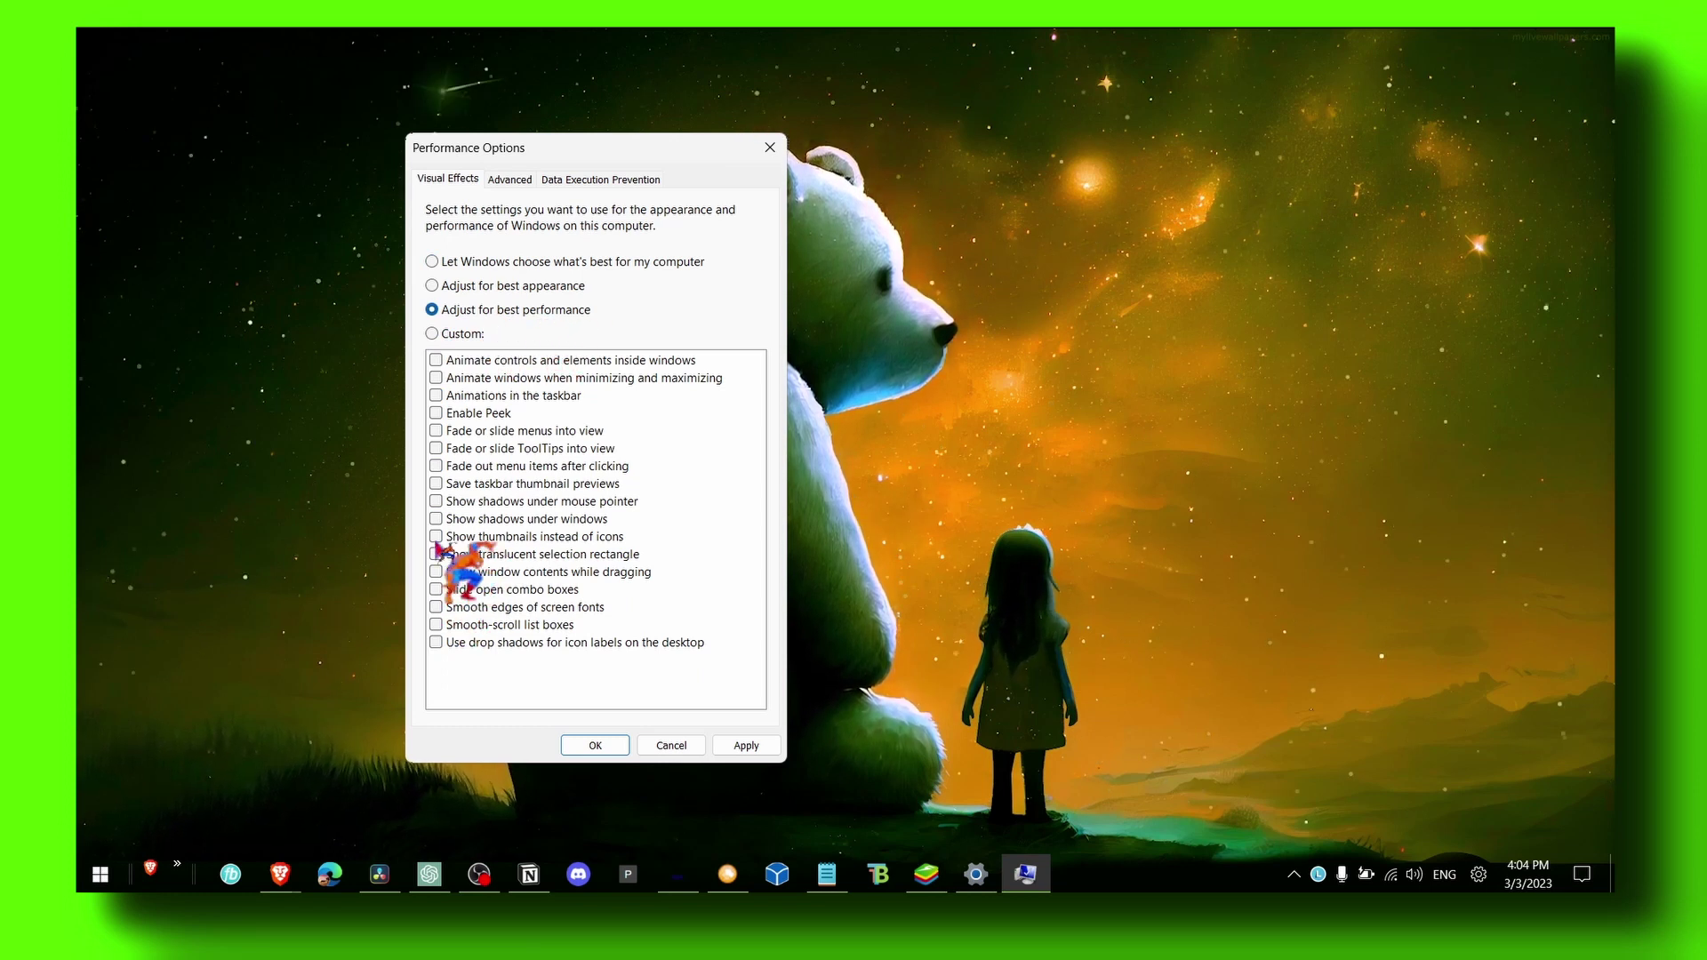
# Enable only Show thumbnails instead of icons and Smooth edges of screen fonts, and apply the visual effects
pyautogui.click(437, 538)
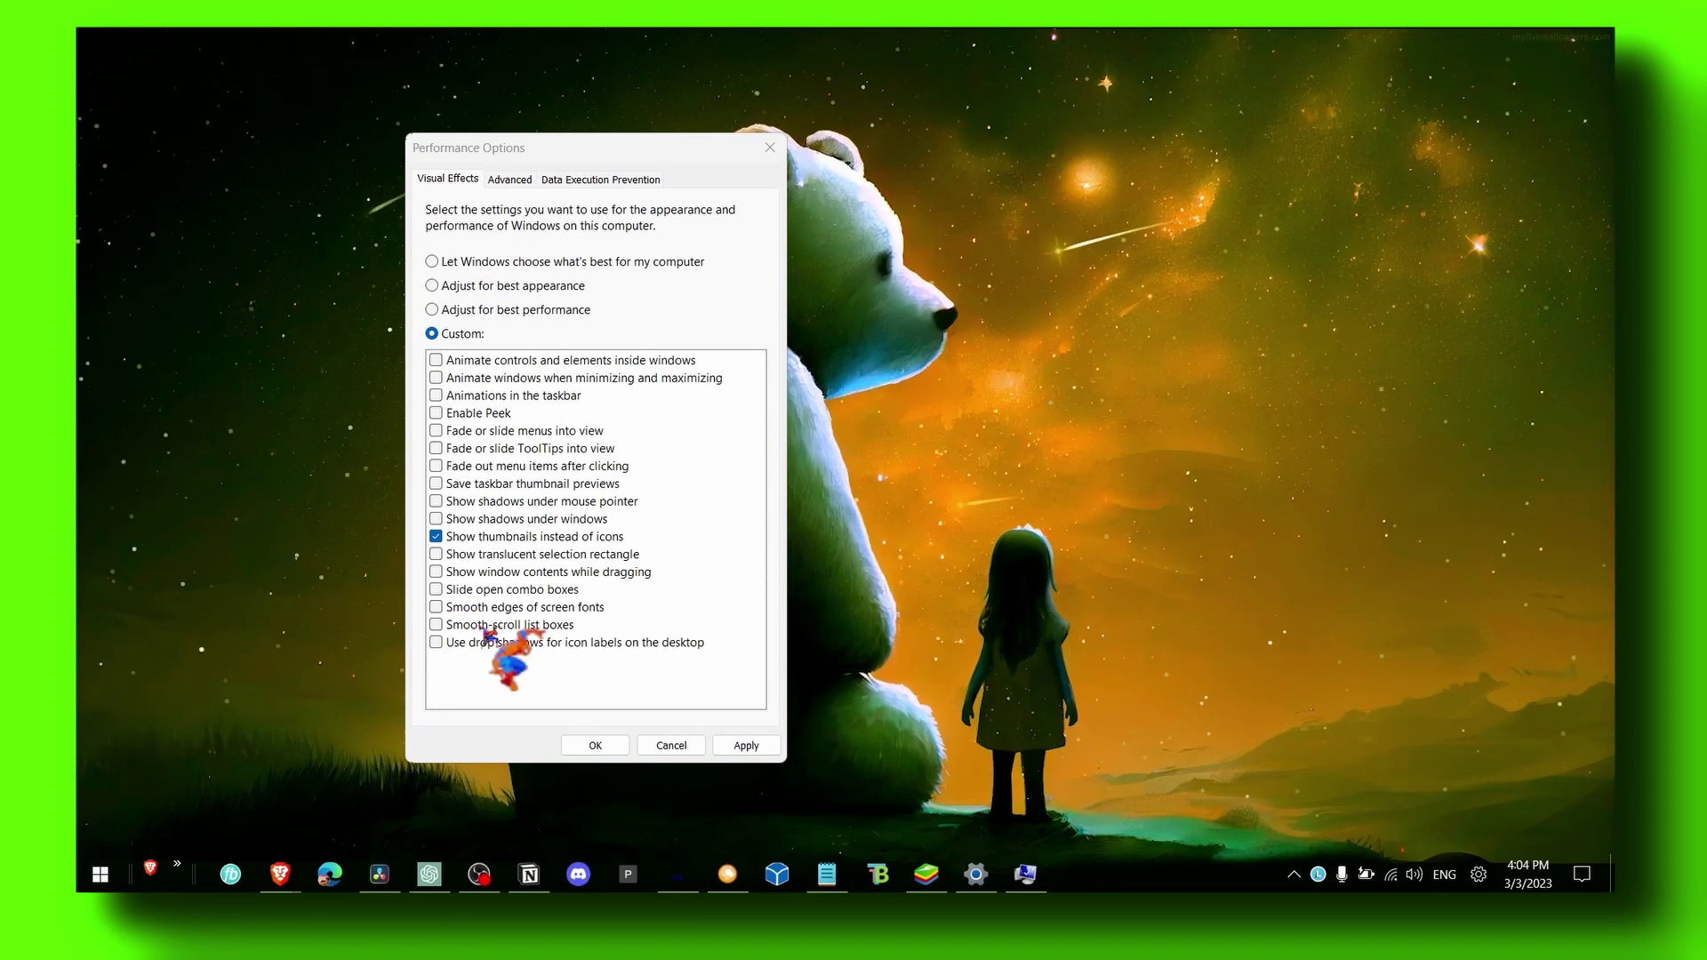
pyautogui.click(811, 432)
pyautogui.click(447, 607)
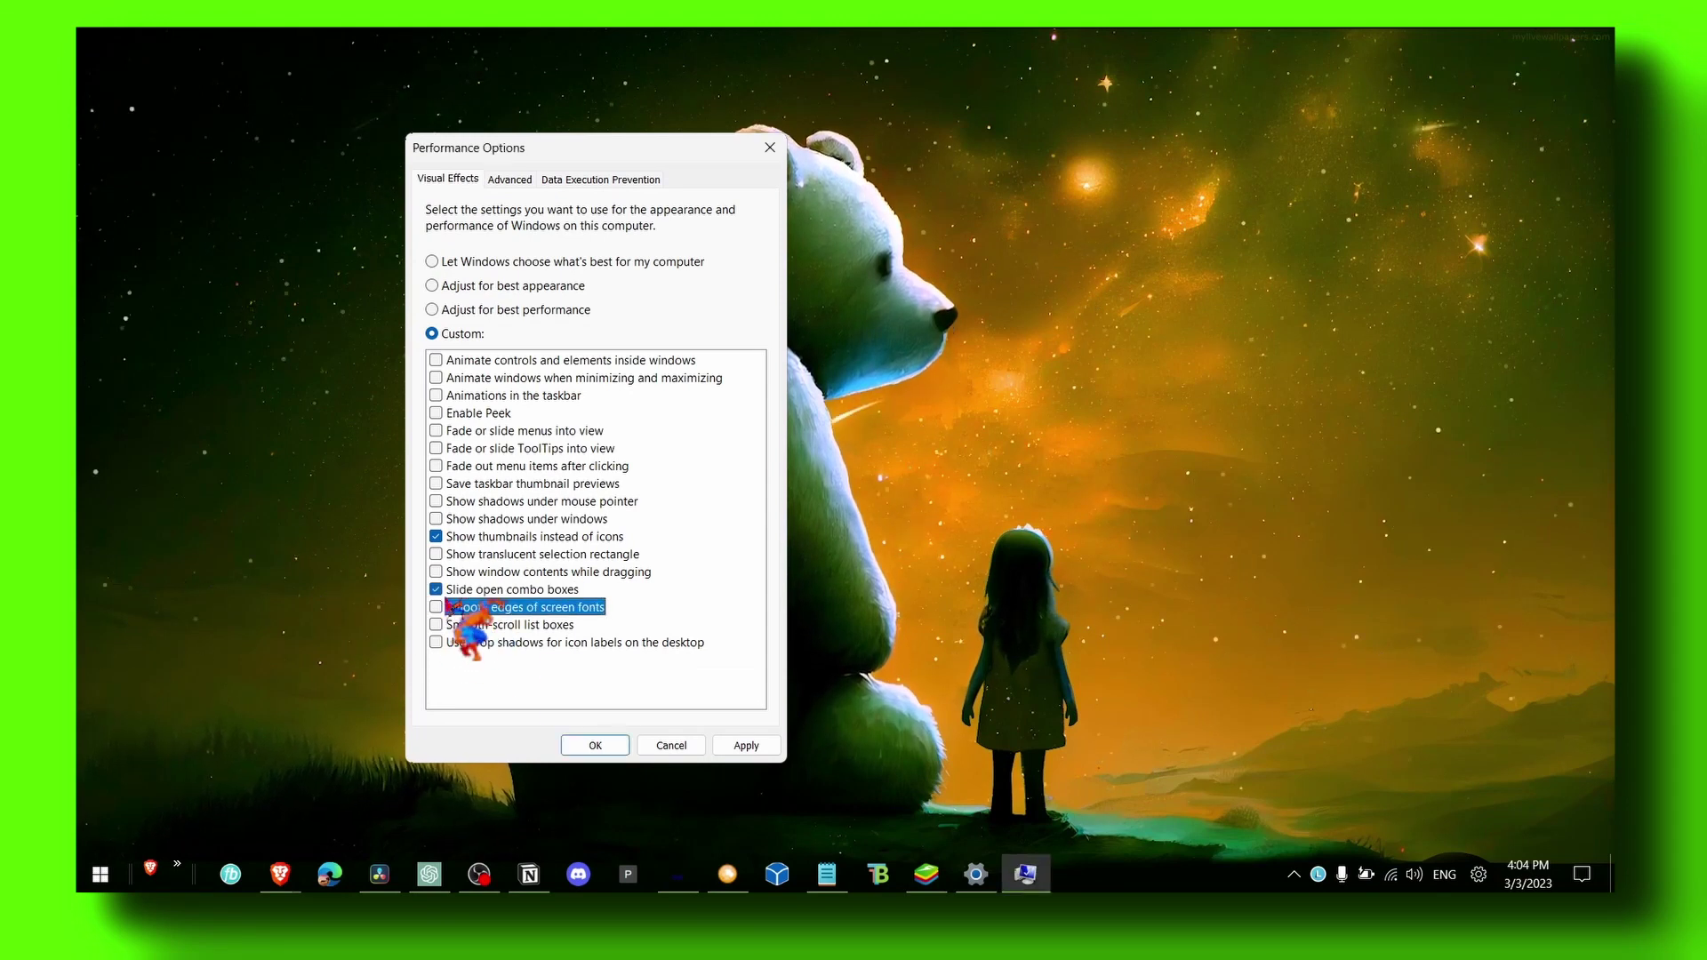
pyautogui.click(436, 589)
pyautogui.click(436, 607)
pyautogui.click(746, 745)
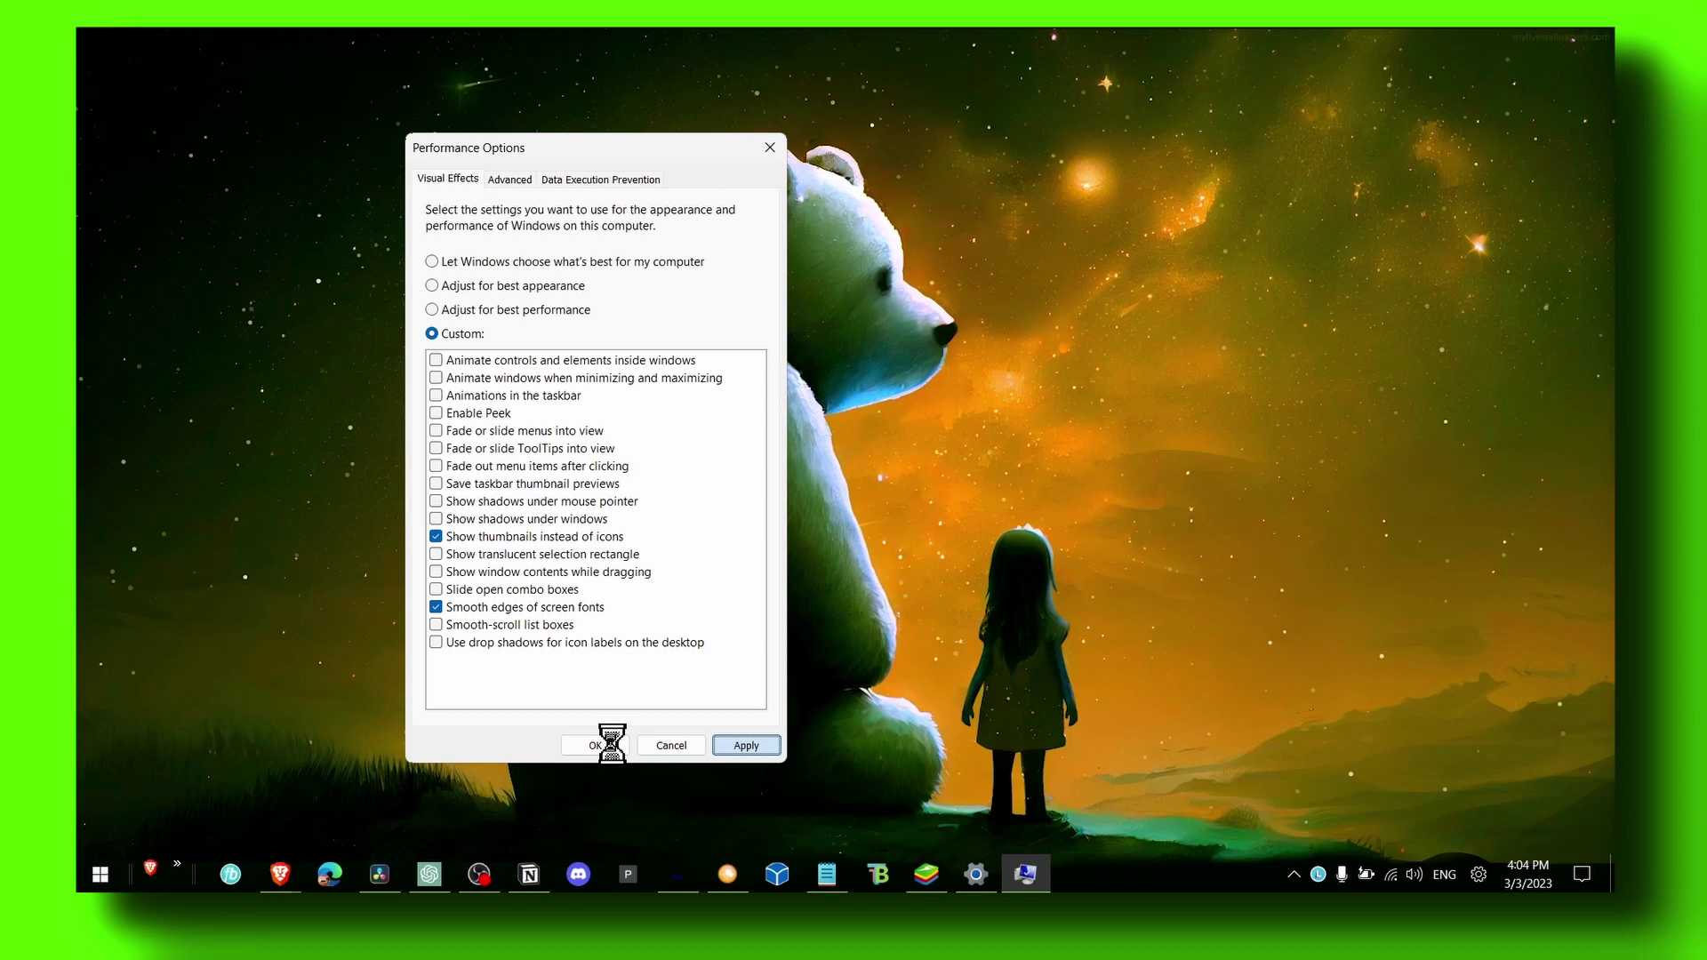
pyautogui.press('super')
pyautogui.write('ds')
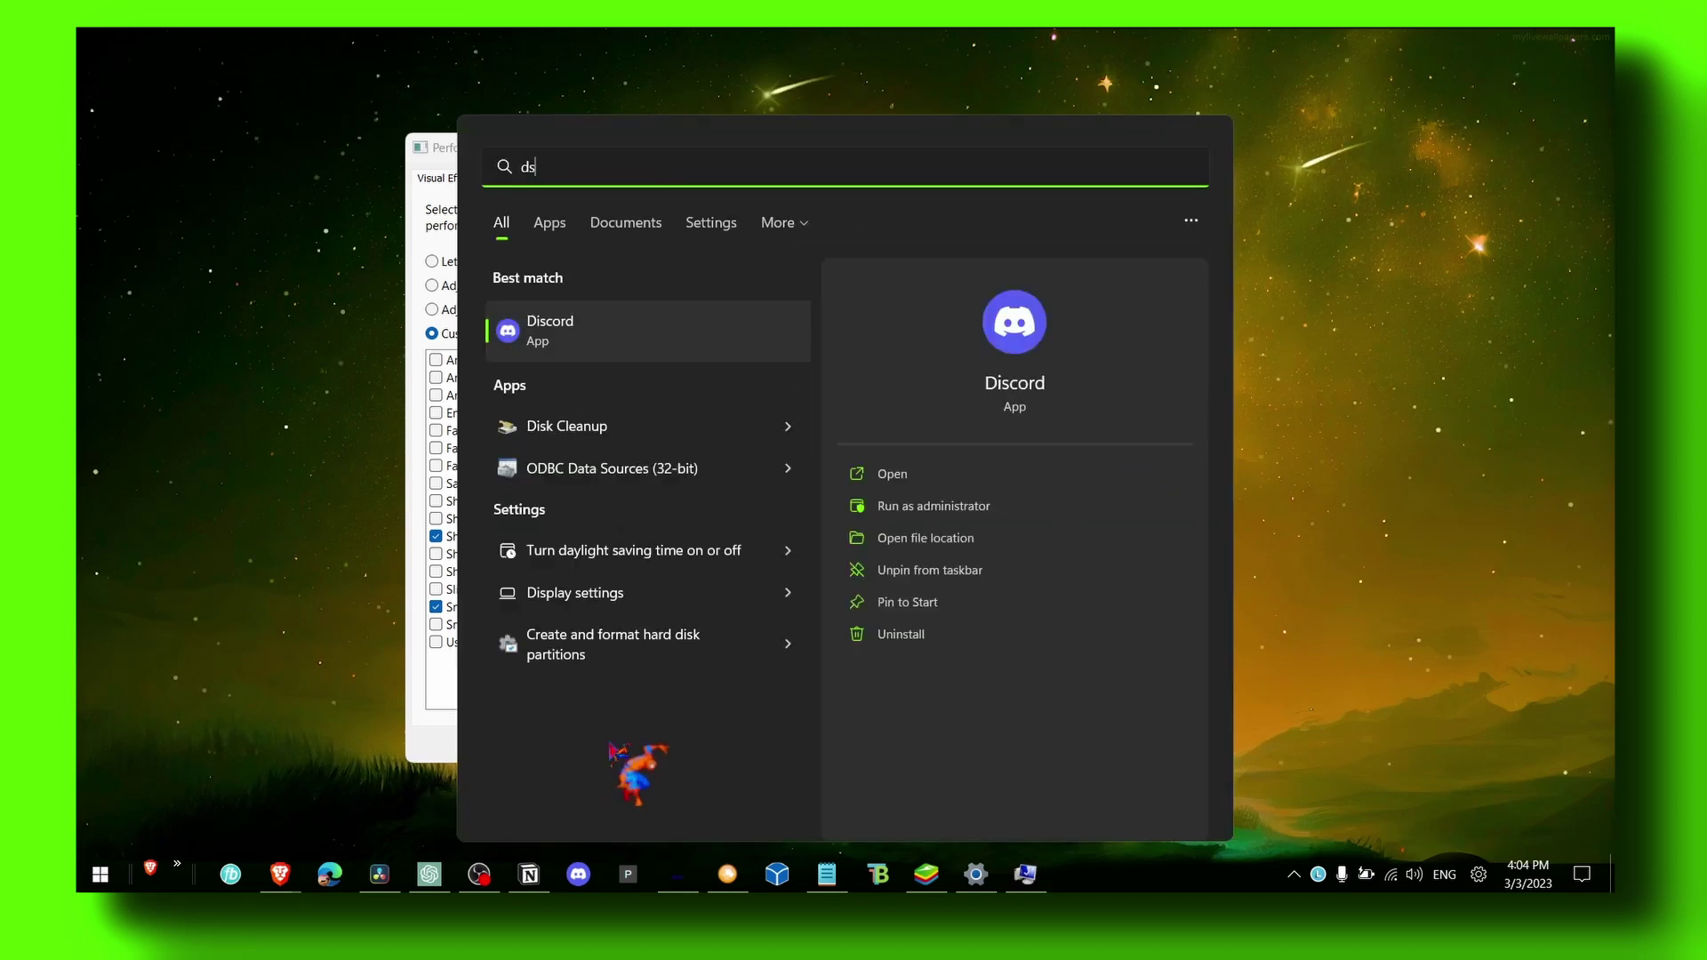
pyautogui.rightClick(99, 875)
pyautogui.press('Escape')
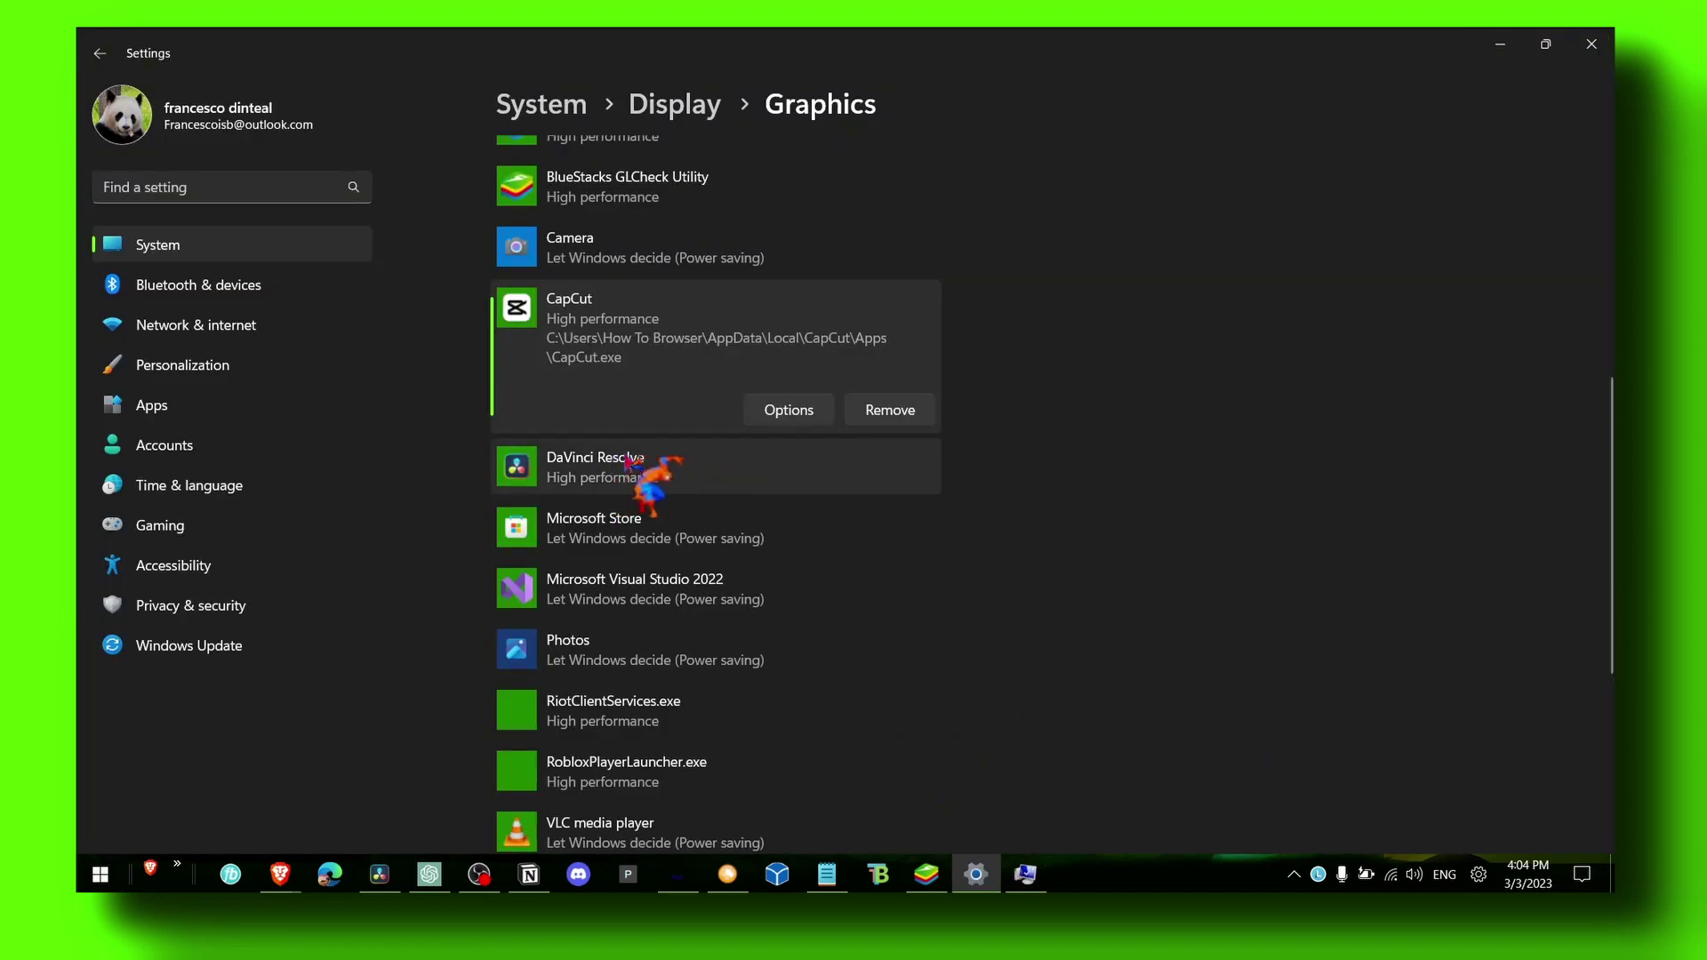
# Review the temporary files available for removal in the System storage settings, and close Settings
pyautogui.click(185, 253)
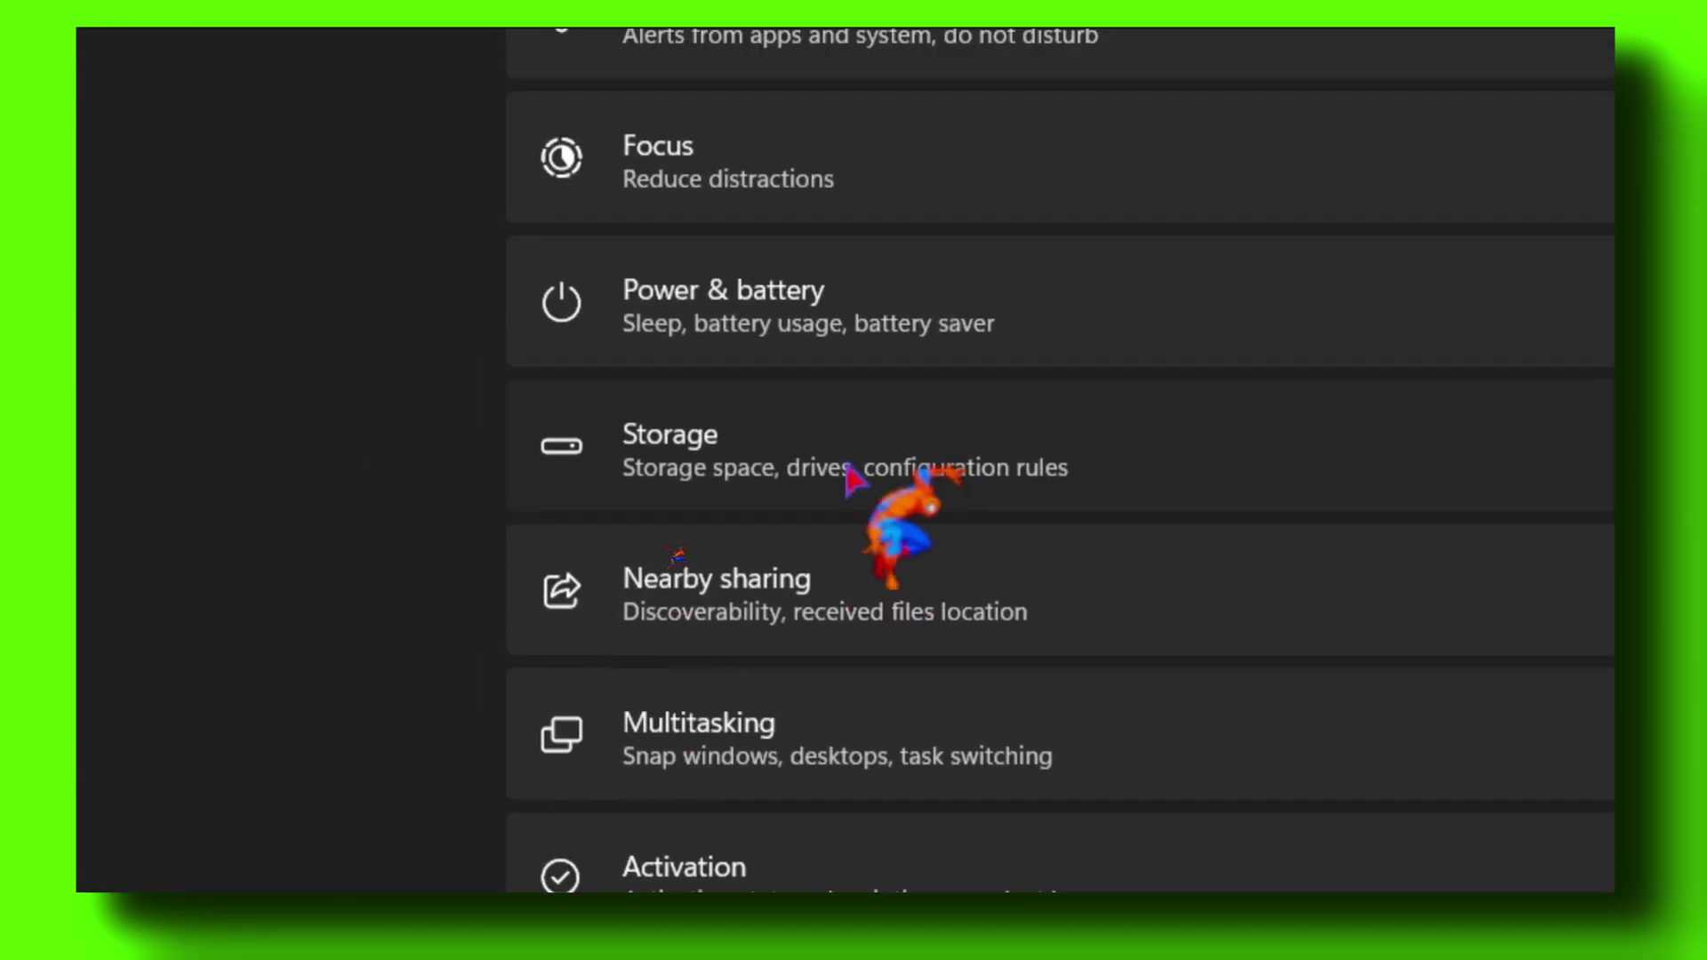
pyautogui.click(729, 465)
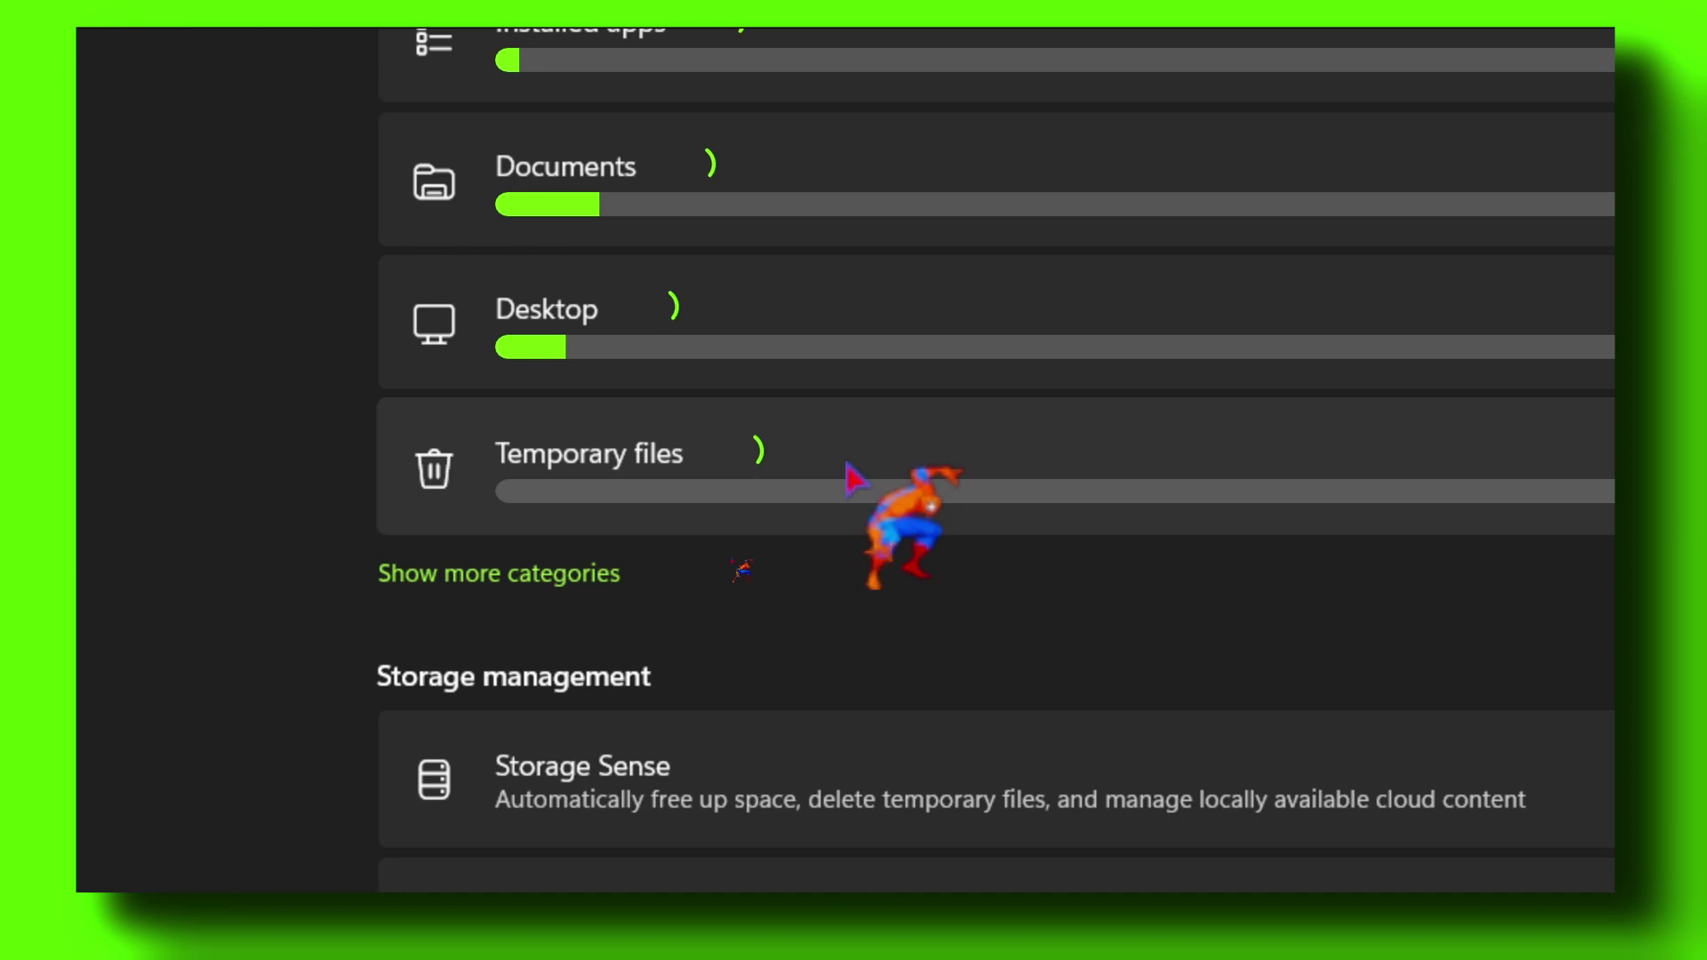
pyautogui.click(847, 466)
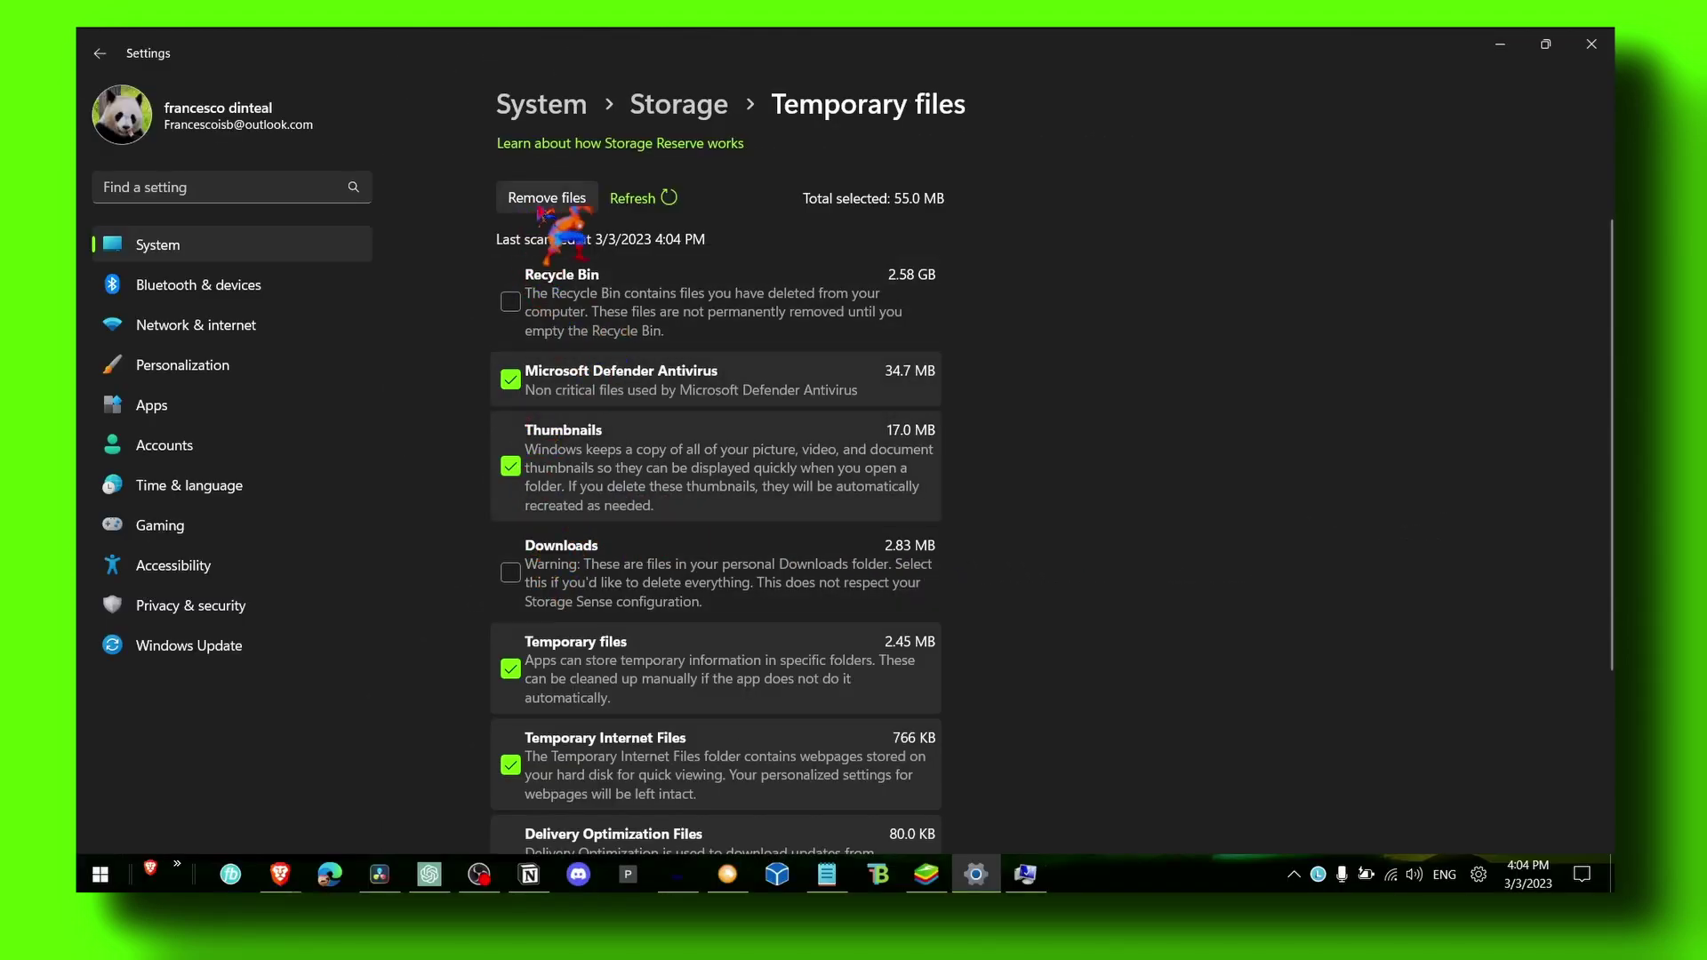
pyautogui.click(1592, 43)
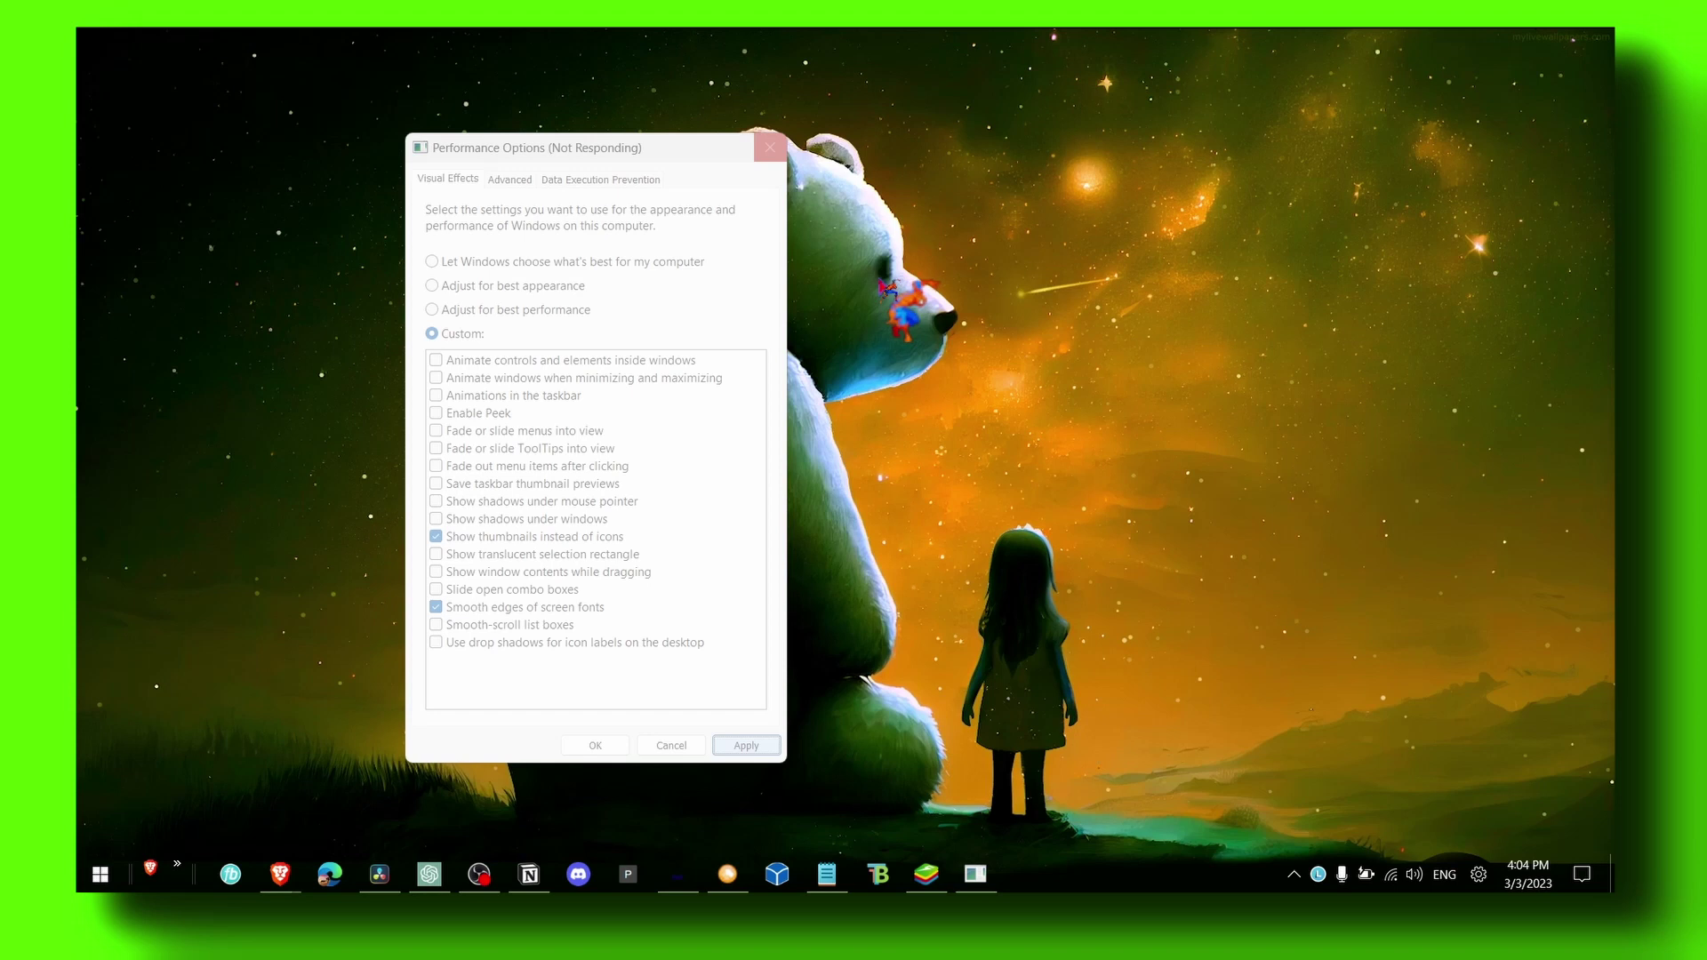
# Find the power plan settings, check the available plans in Power Options, and open the Balanced plan for editing
pyautogui.press('super')
pyautogui.write('power')
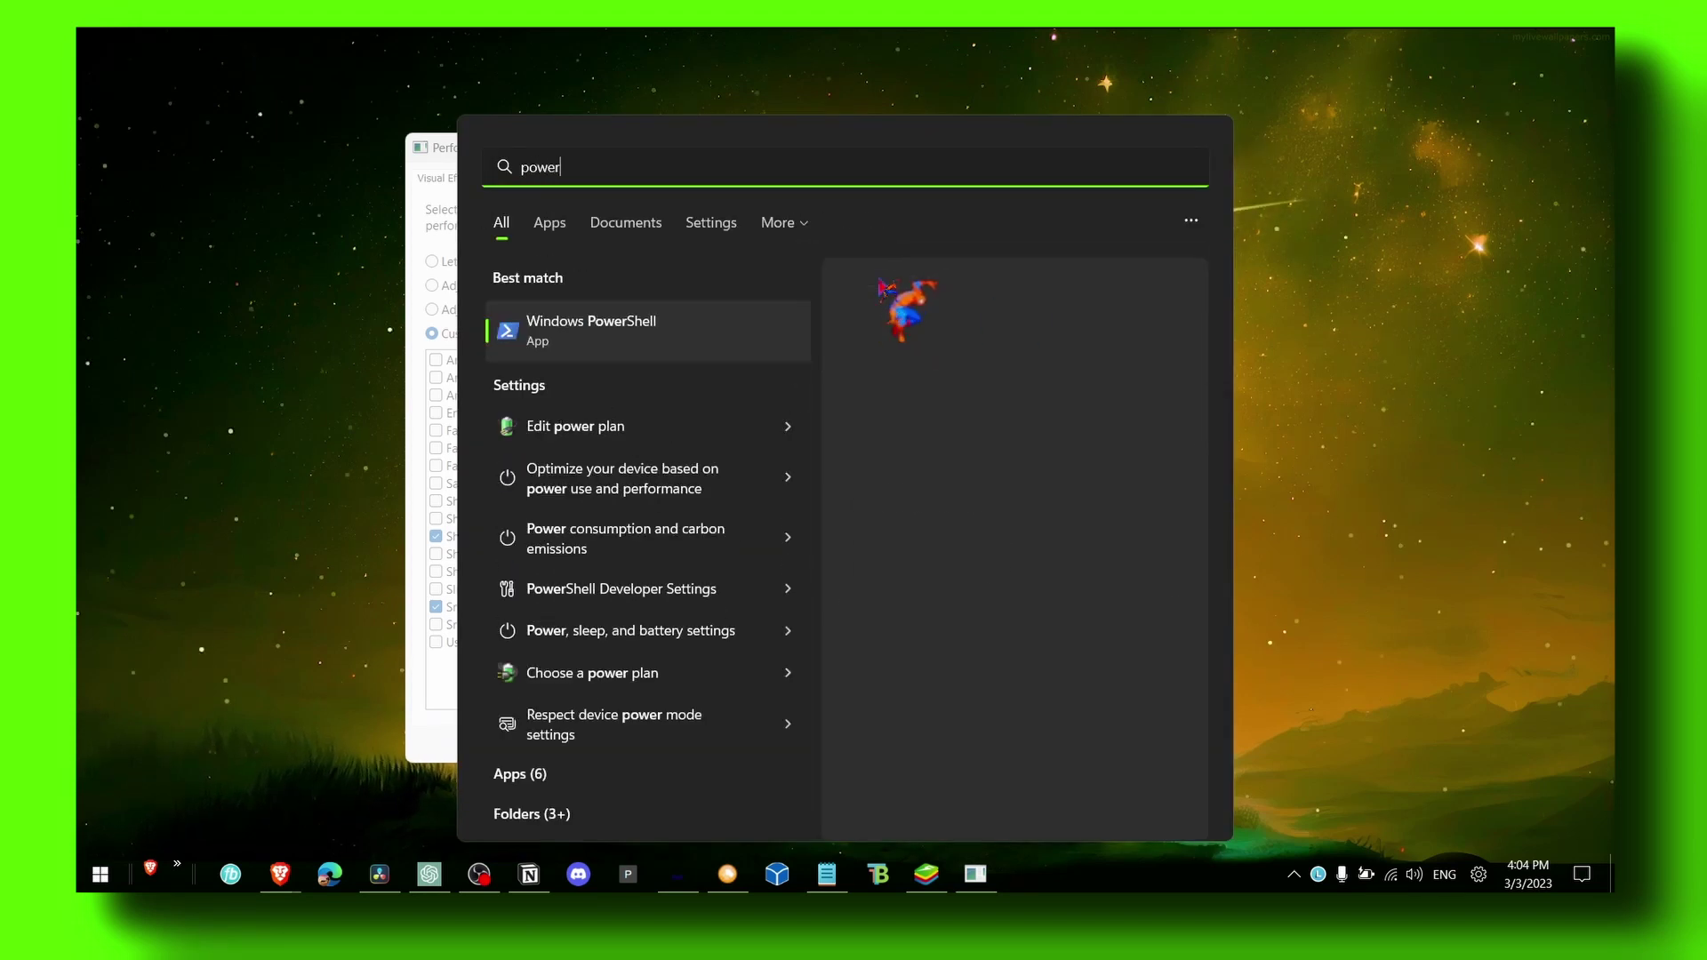
pyautogui.click(700, 432)
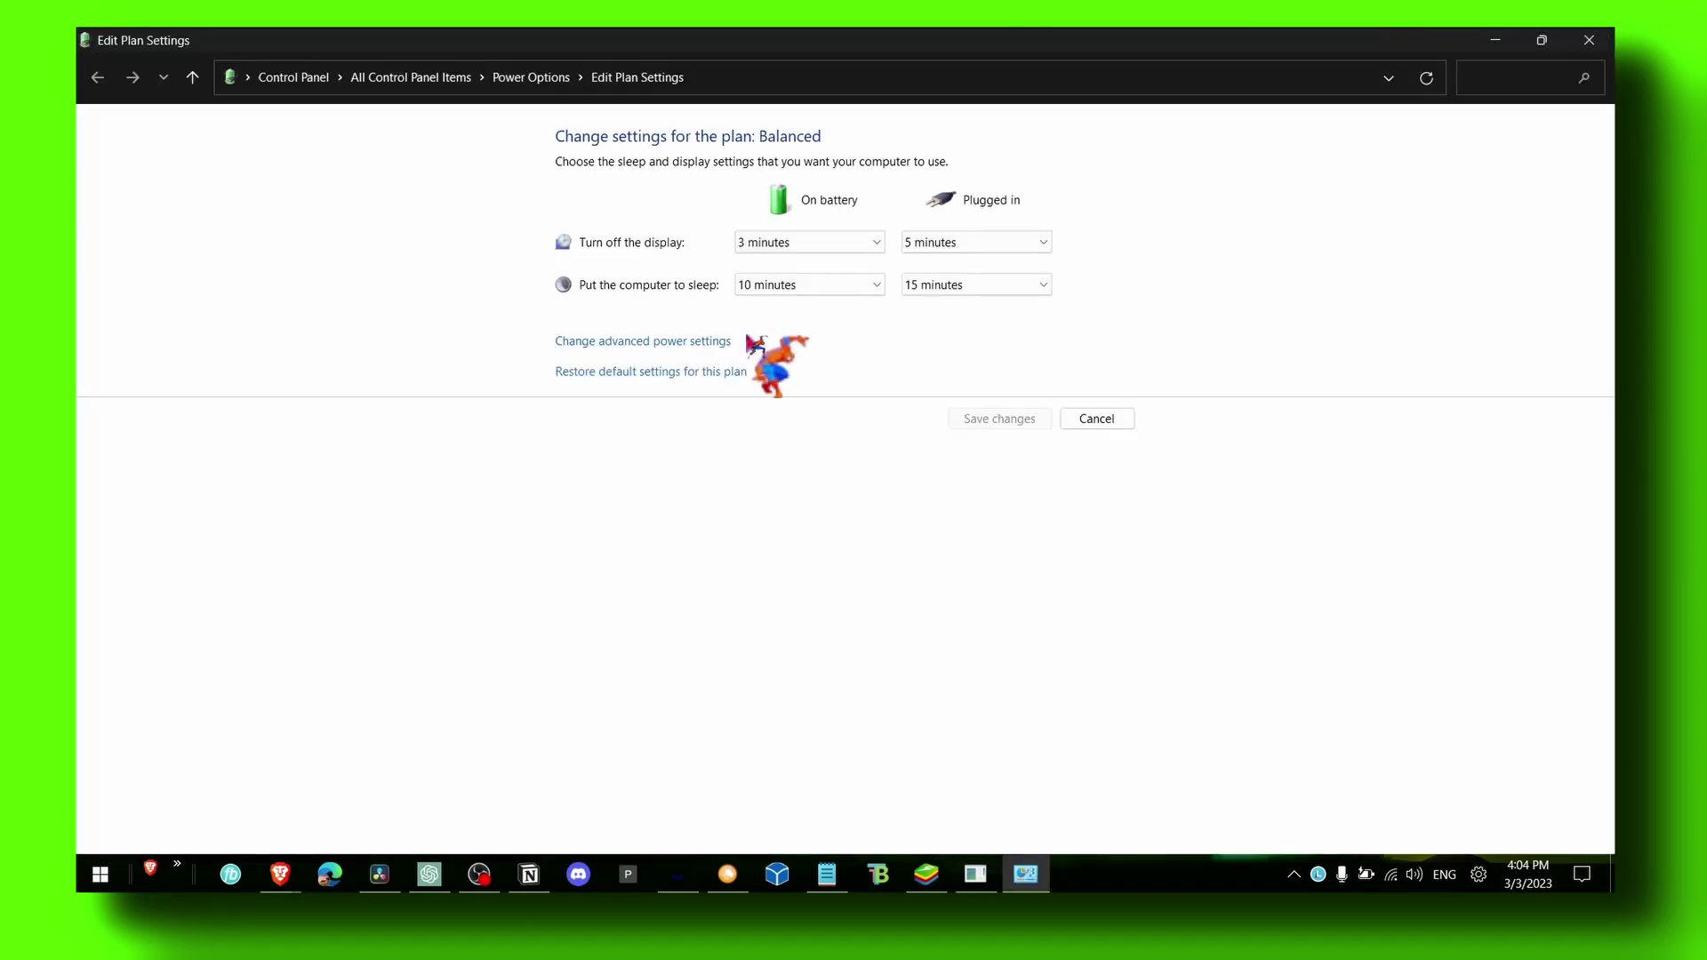
pyautogui.click(530, 78)
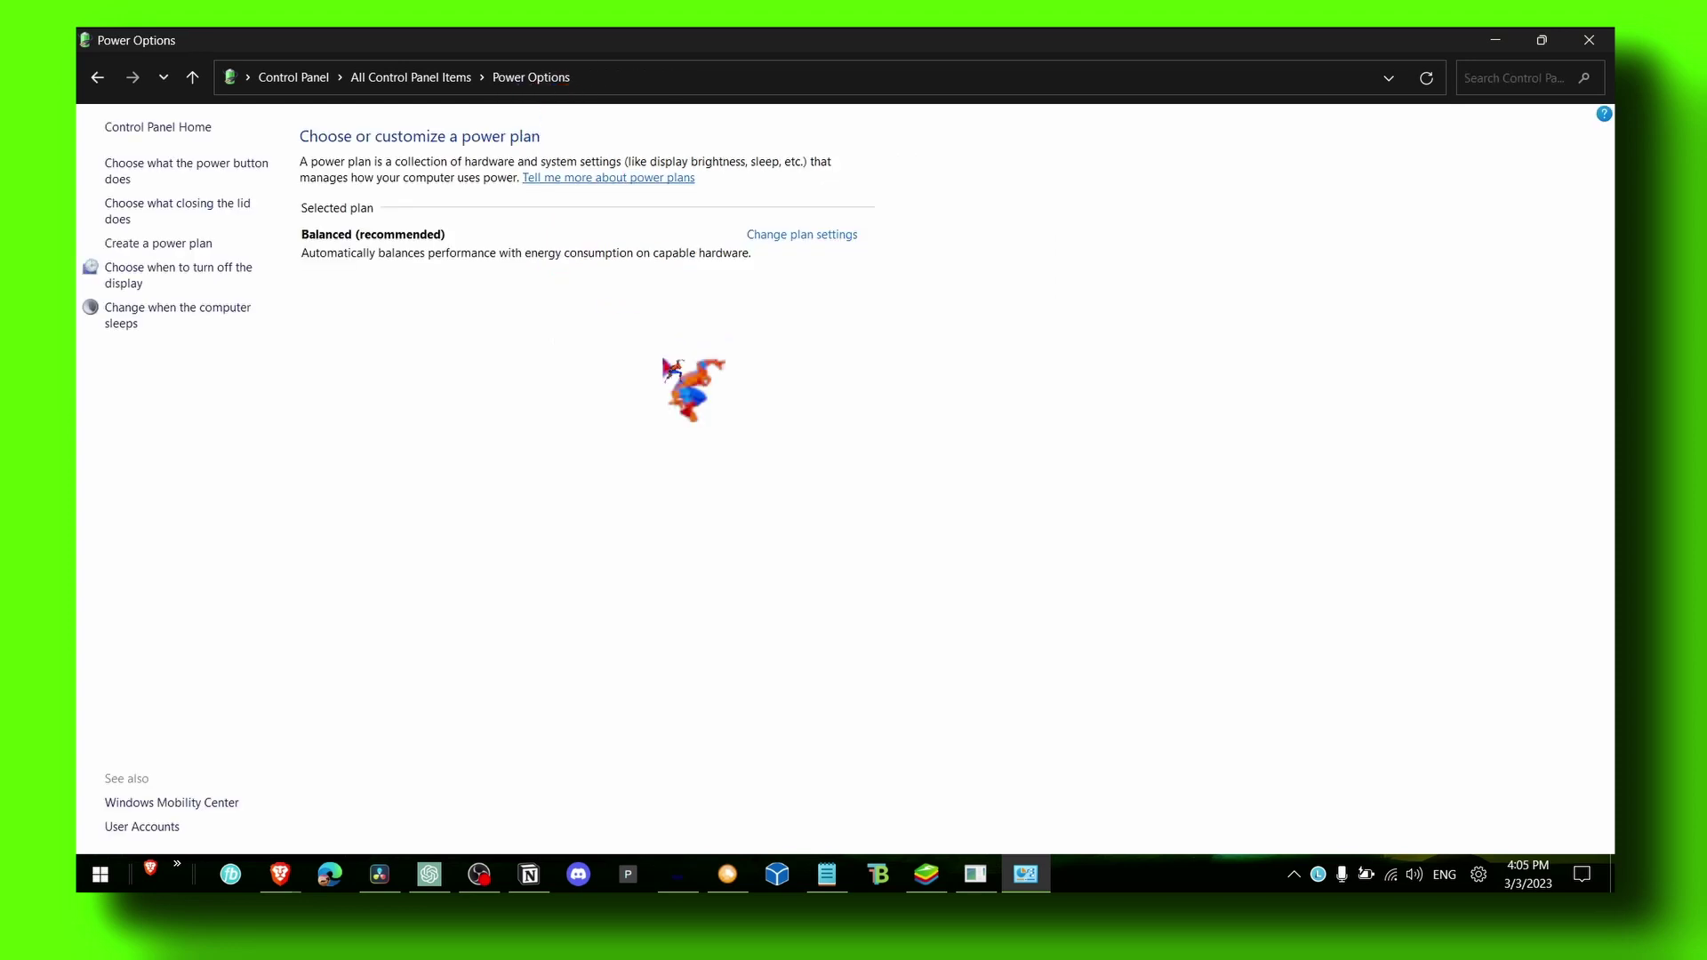
pyautogui.click(749, 239)
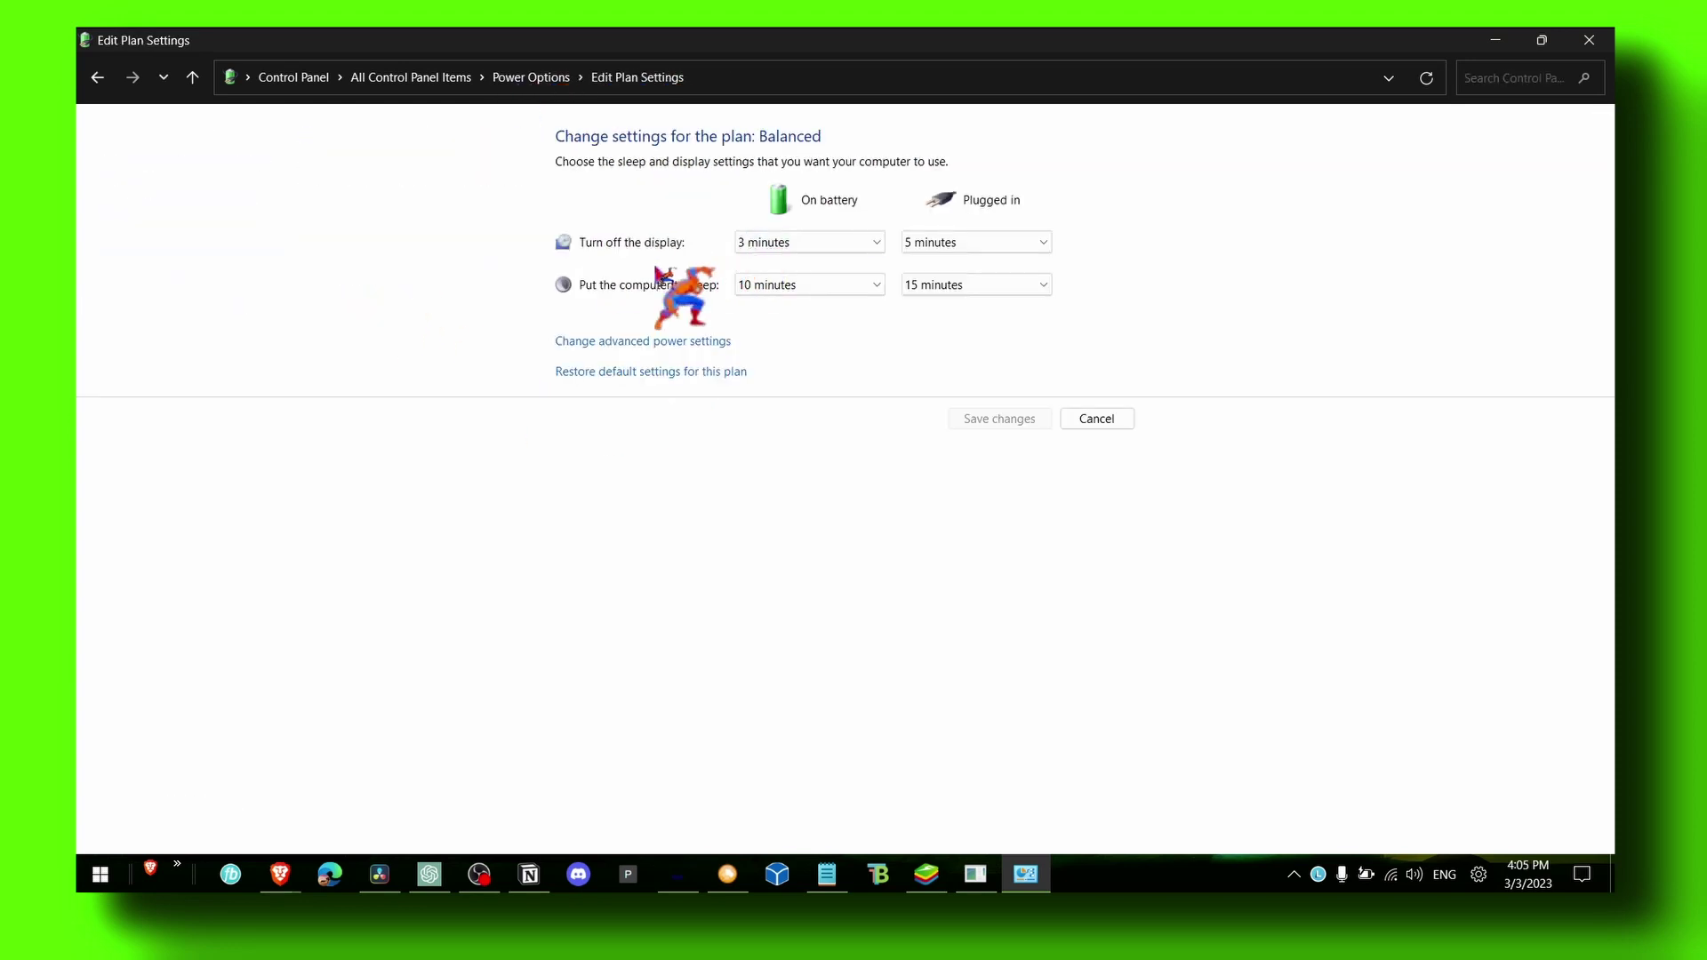
pyautogui.click(673, 373)
pyautogui.click(910, 479)
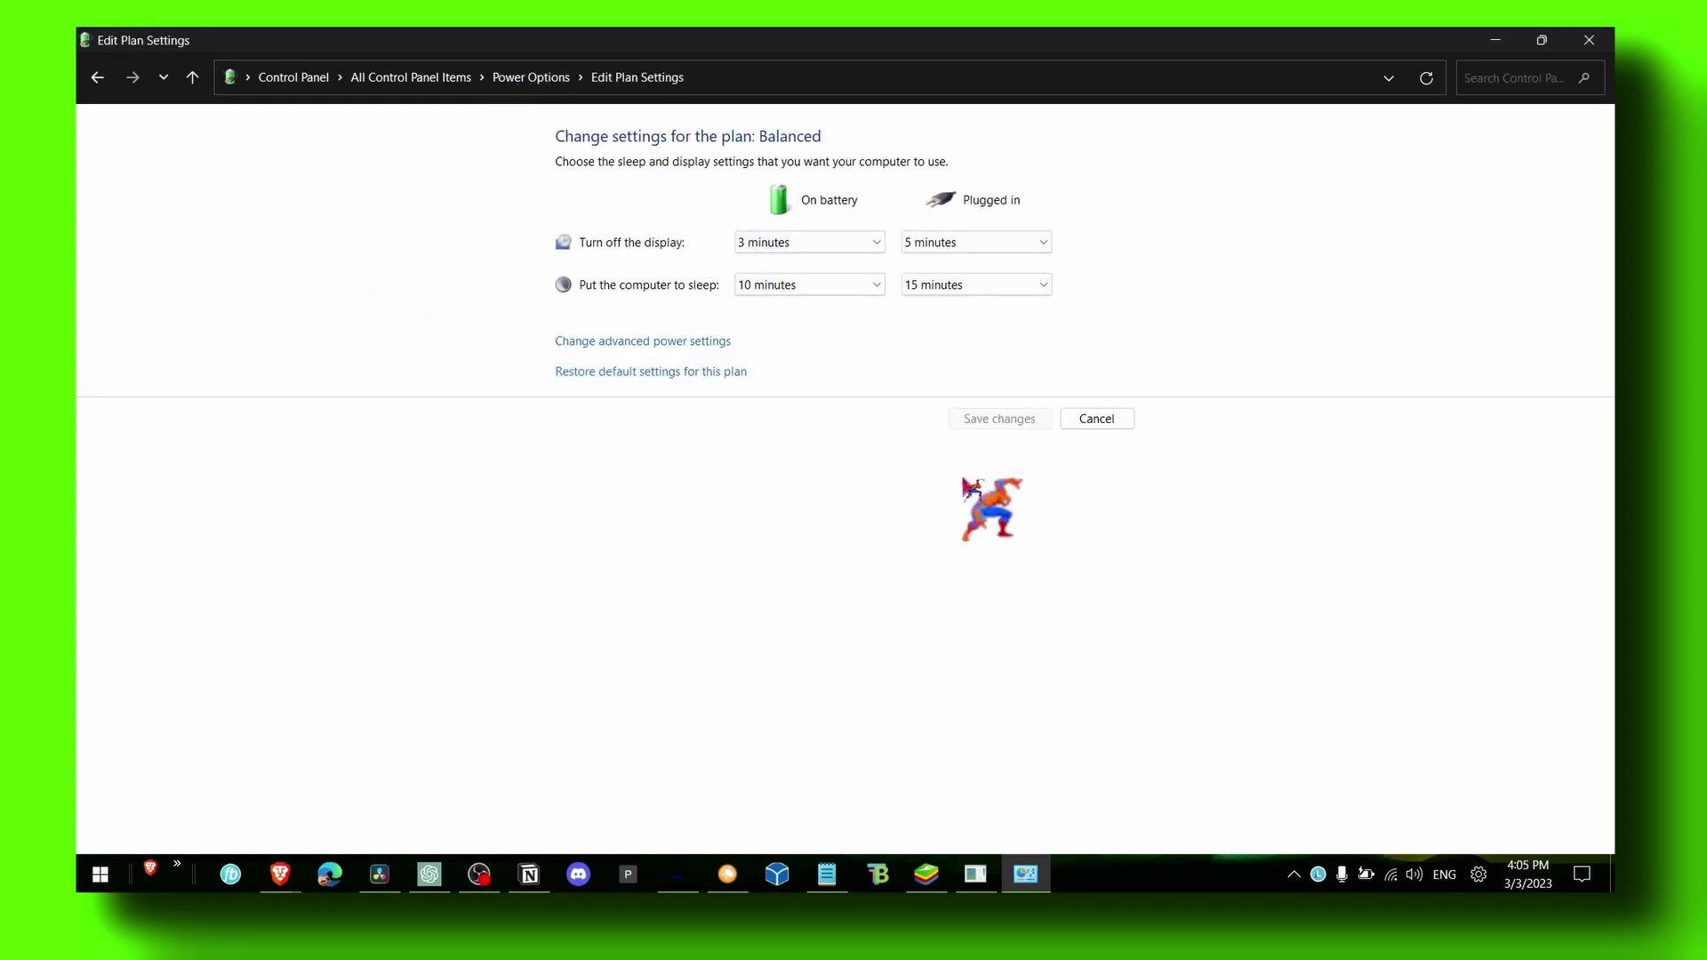
# Open the Balanced plan's advanced power settings and inspect the maximum processor state under Processor power management
pyautogui.click(693, 349)
pyautogui.scroll(-1, 400, 392)
pyautogui.doubleClick(265, 475)
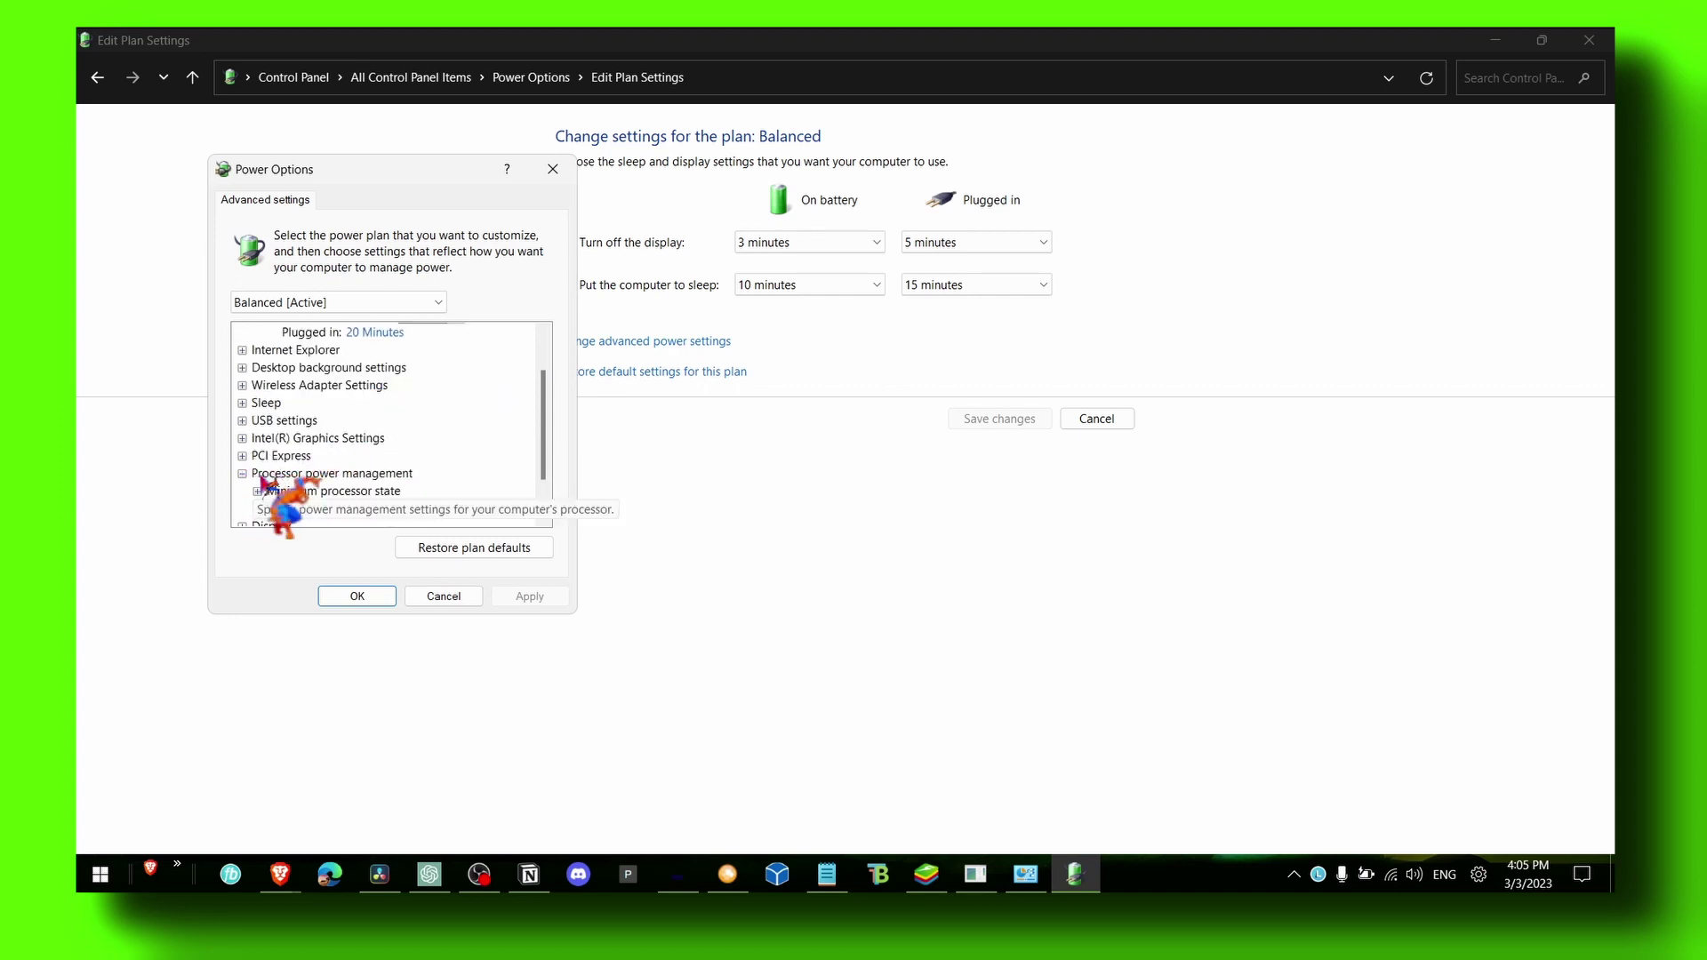
pyautogui.scroll(-1, 321, 474)
pyautogui.scroll(-1, 302, 462)
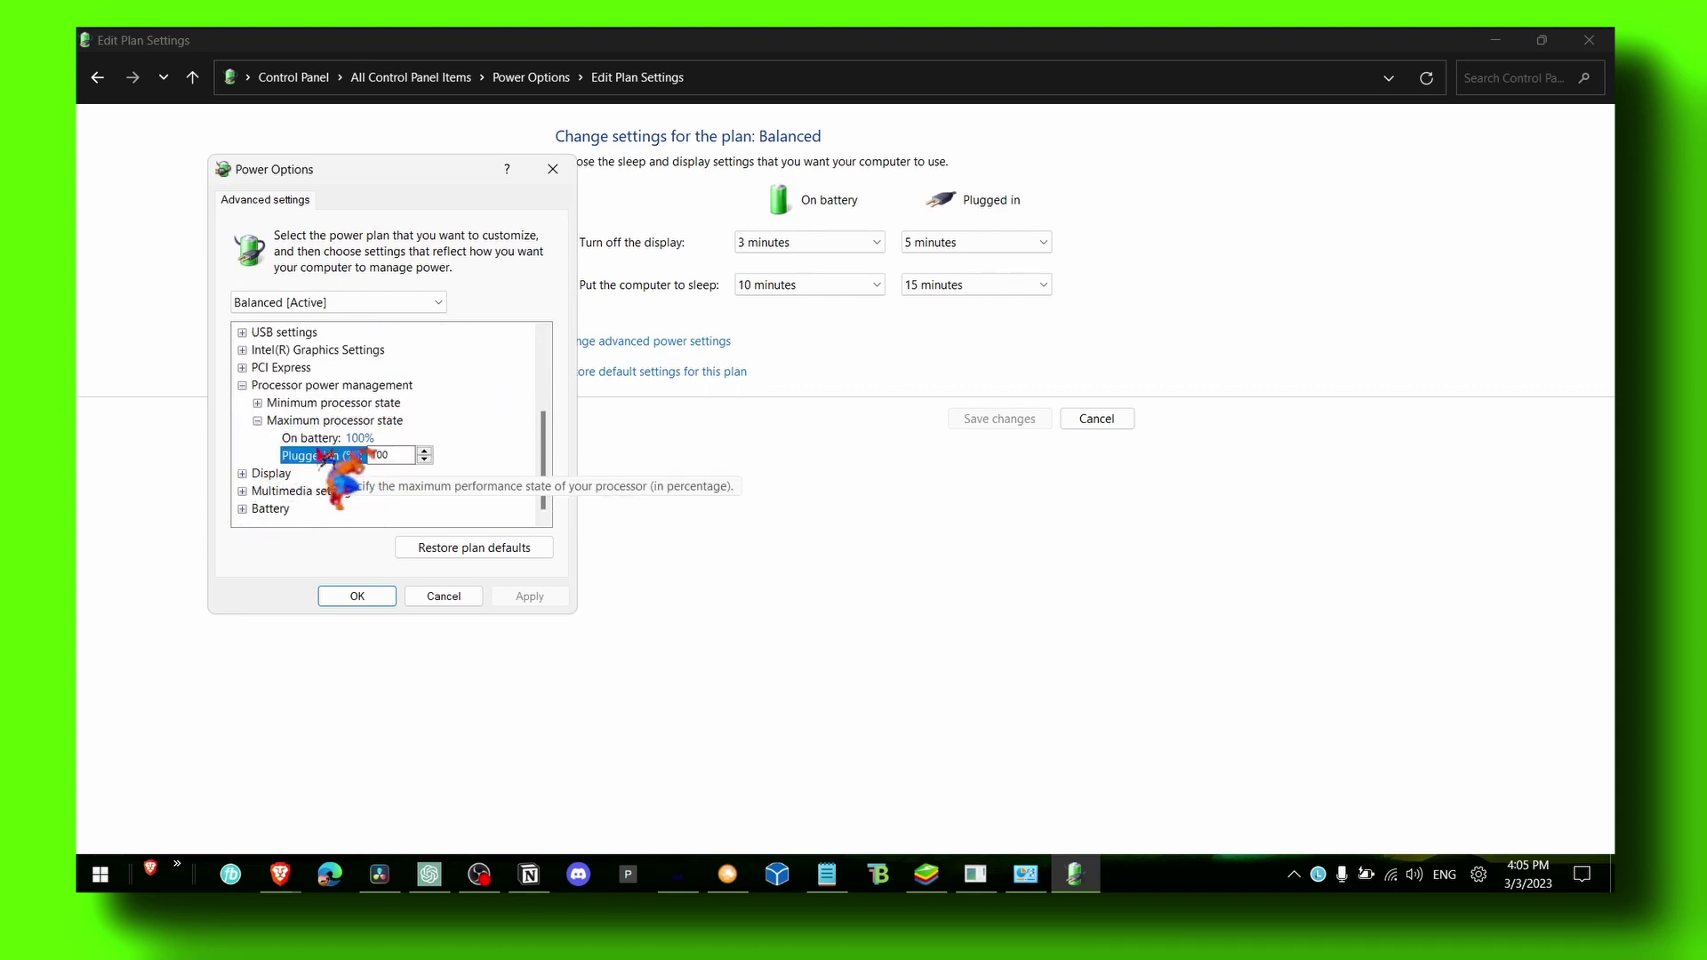
pyautogui.click(329, 438)
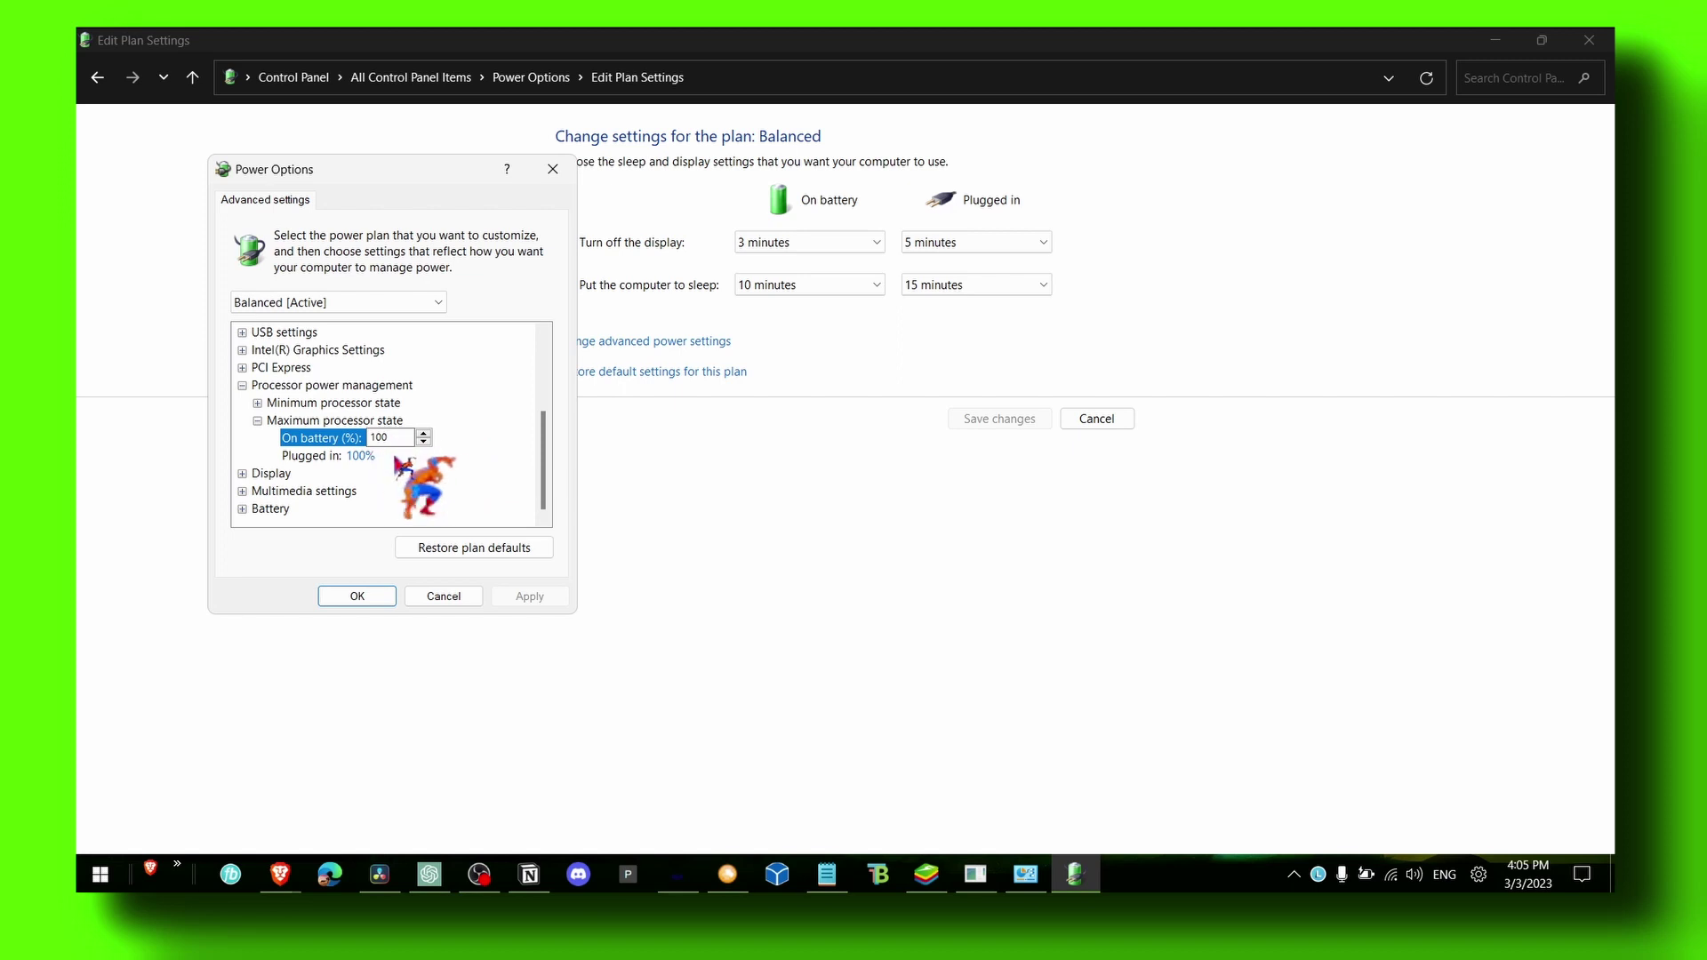
# Compare the minimum and maximum processor states for battery and plugged-in use
pyautogui.click(257, 421)
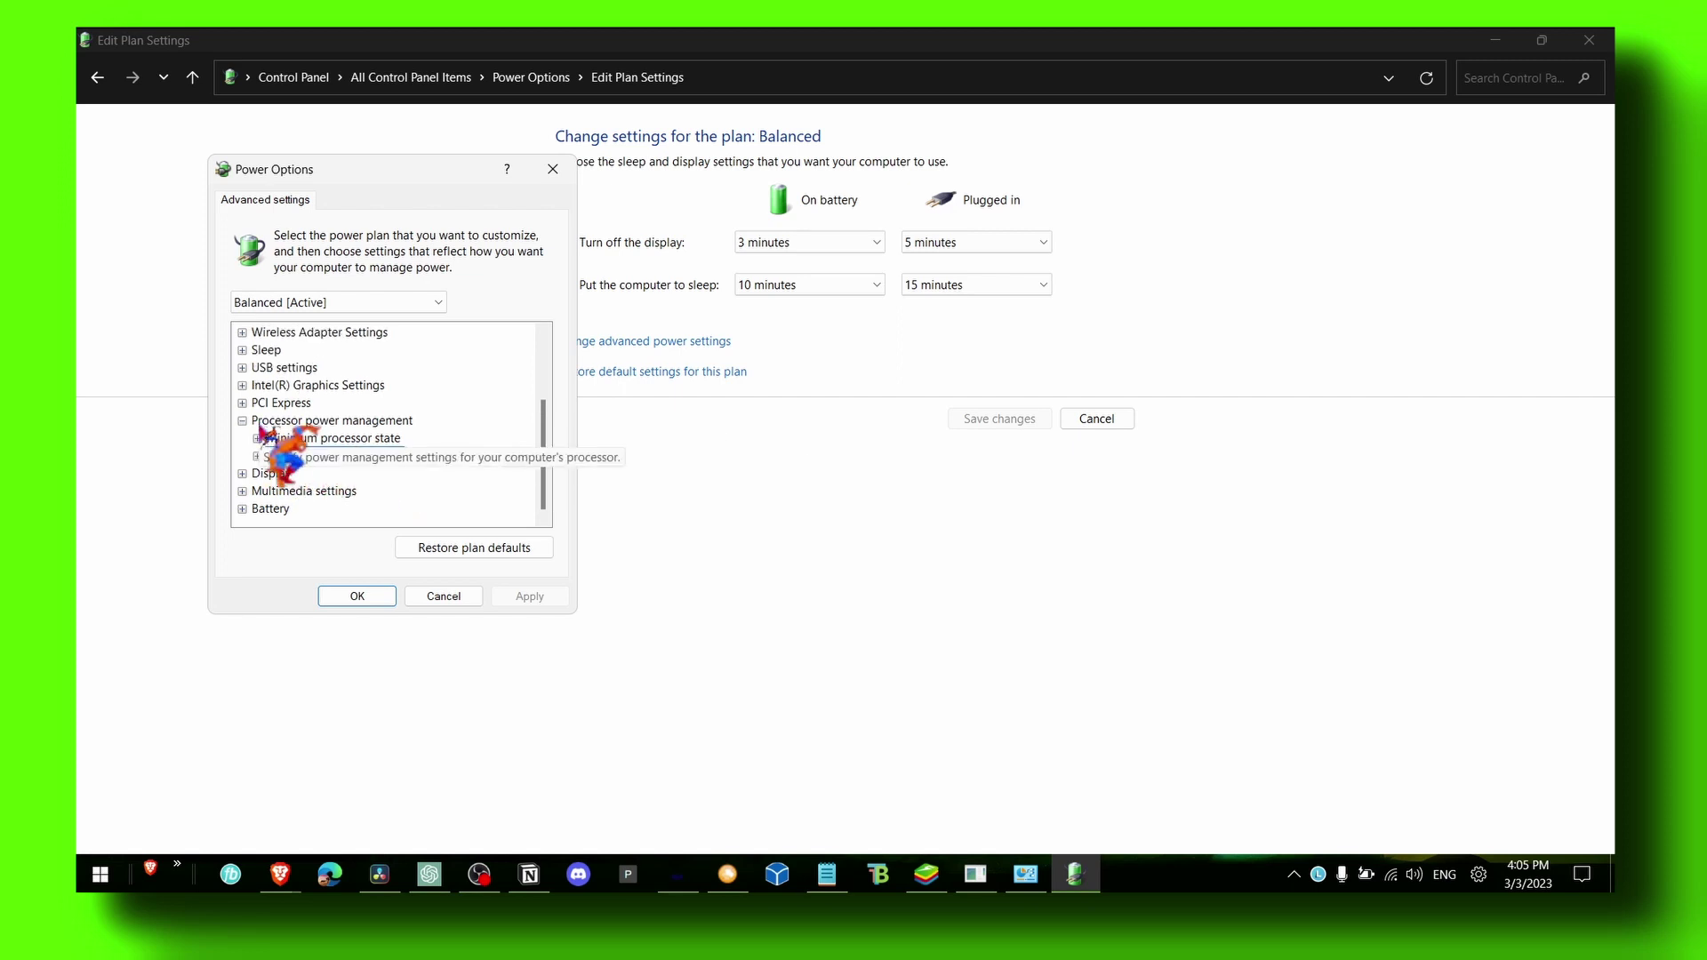
pyautogui.click(263, 422)
pyautogui.click(257, 439)
pyautogui.doubleClick(272, 491)
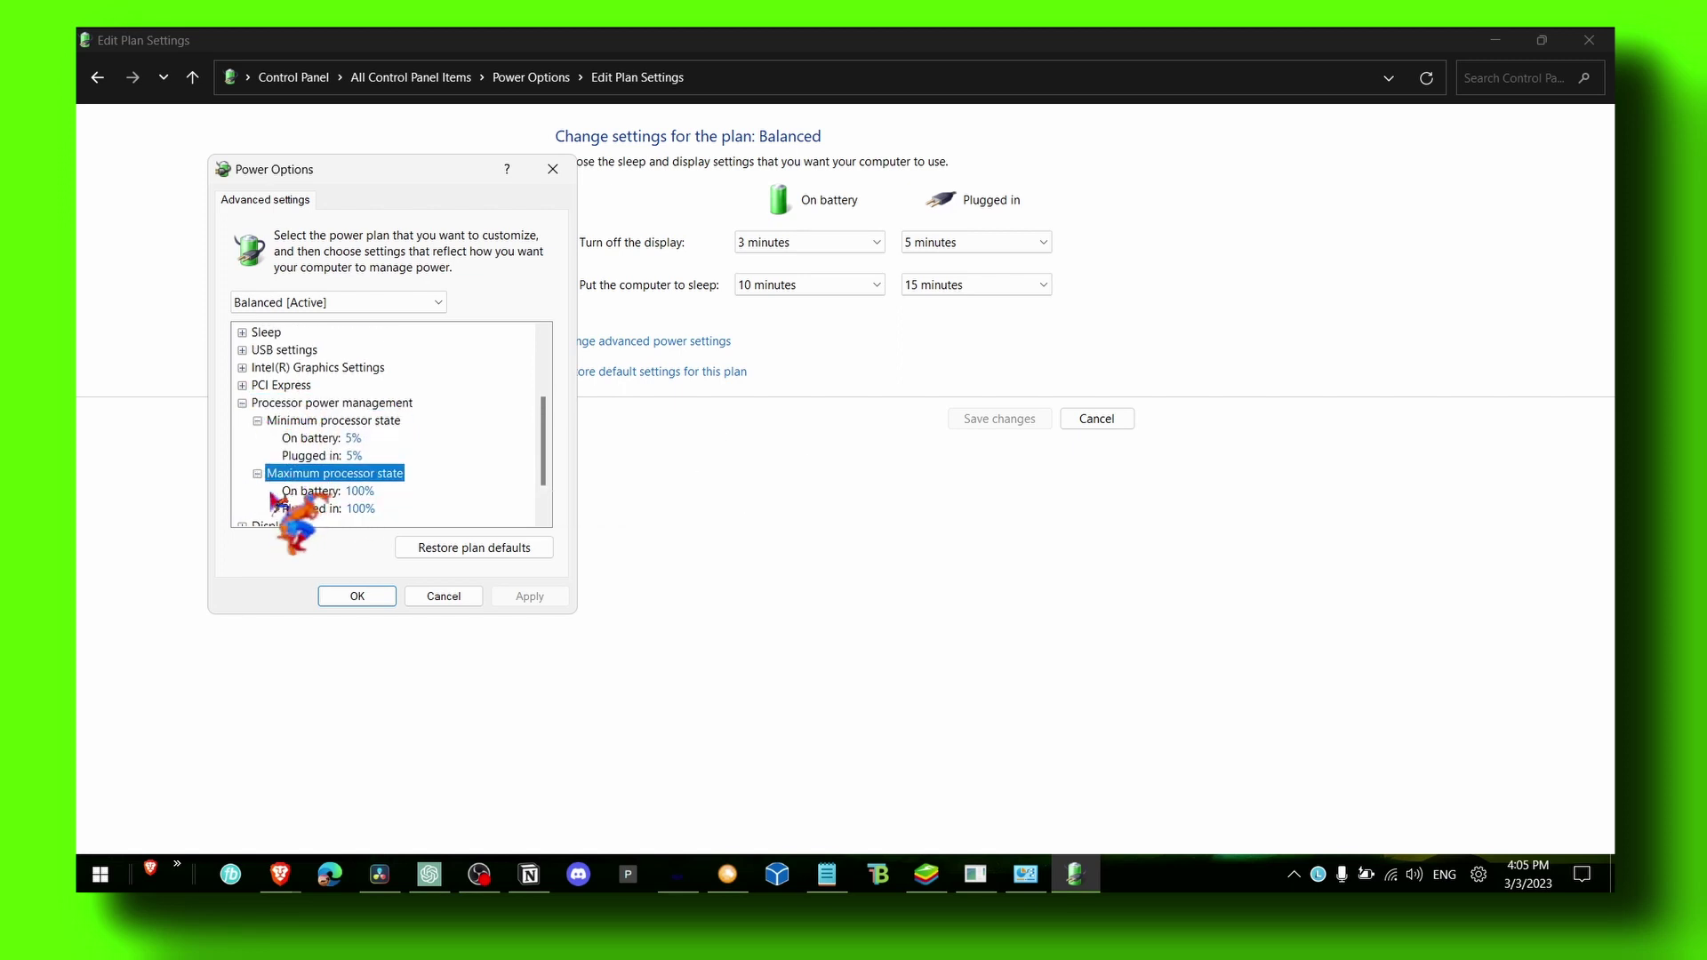
# Close the advanced power settings without changes, and close the Power Options and Performance Options windows
pyautogui.click(552, 169)
pyautogui.click(531, 77)
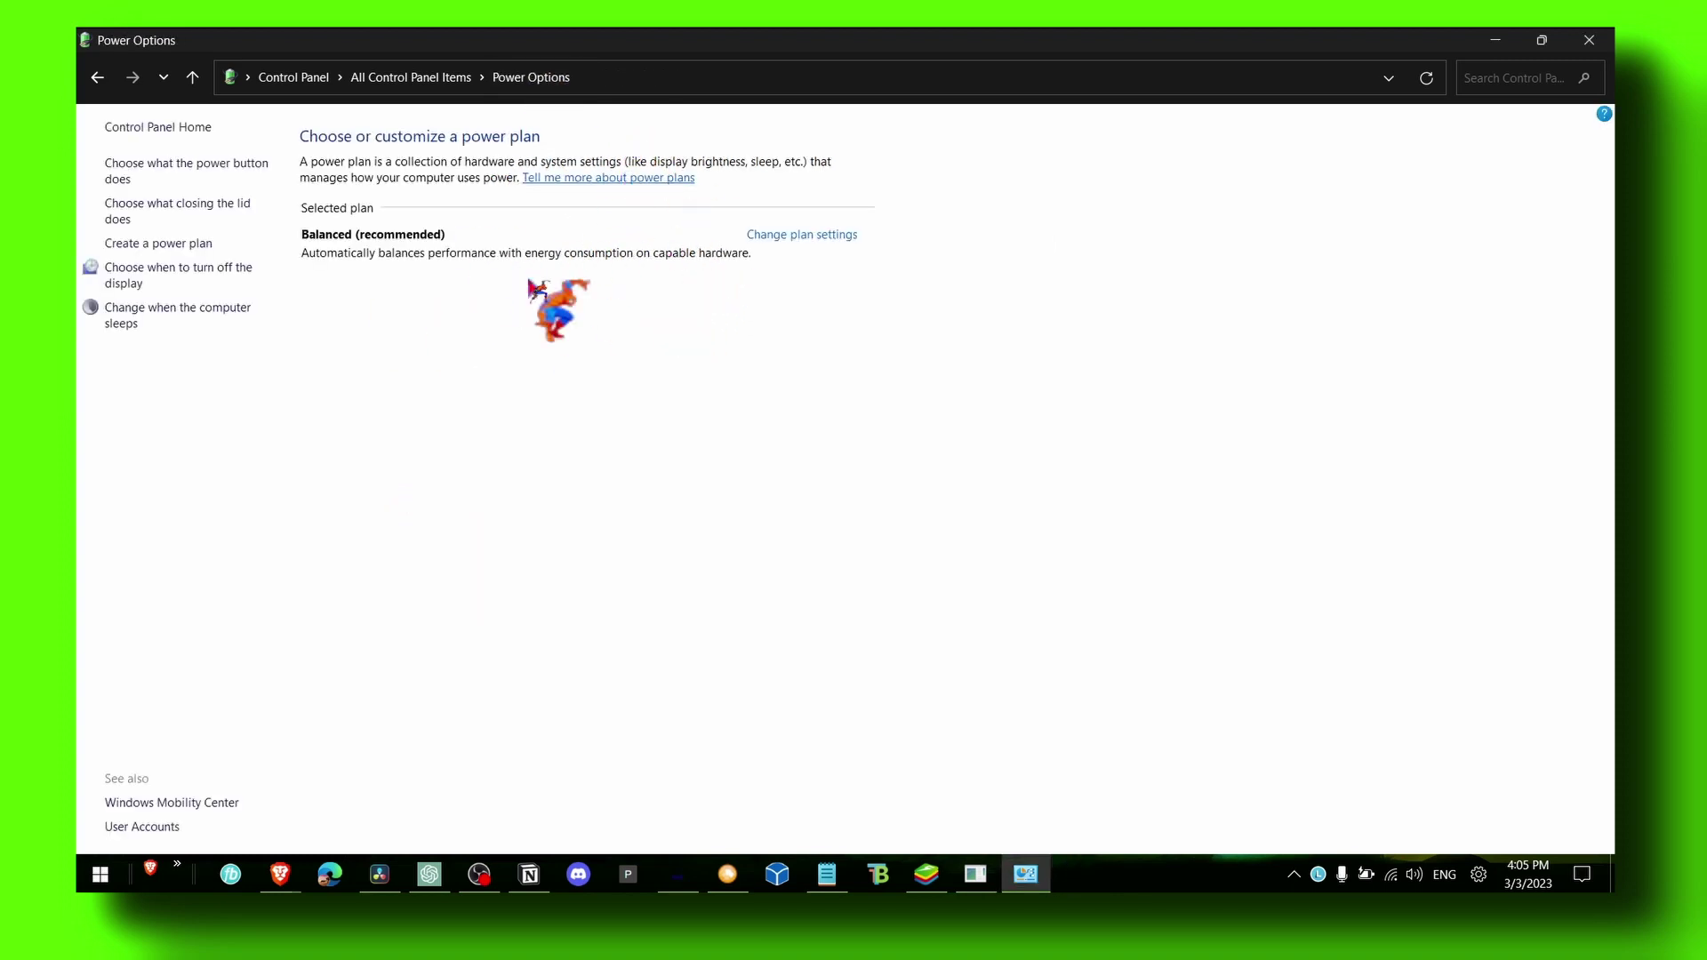
pyautogui.click(1589, 40)
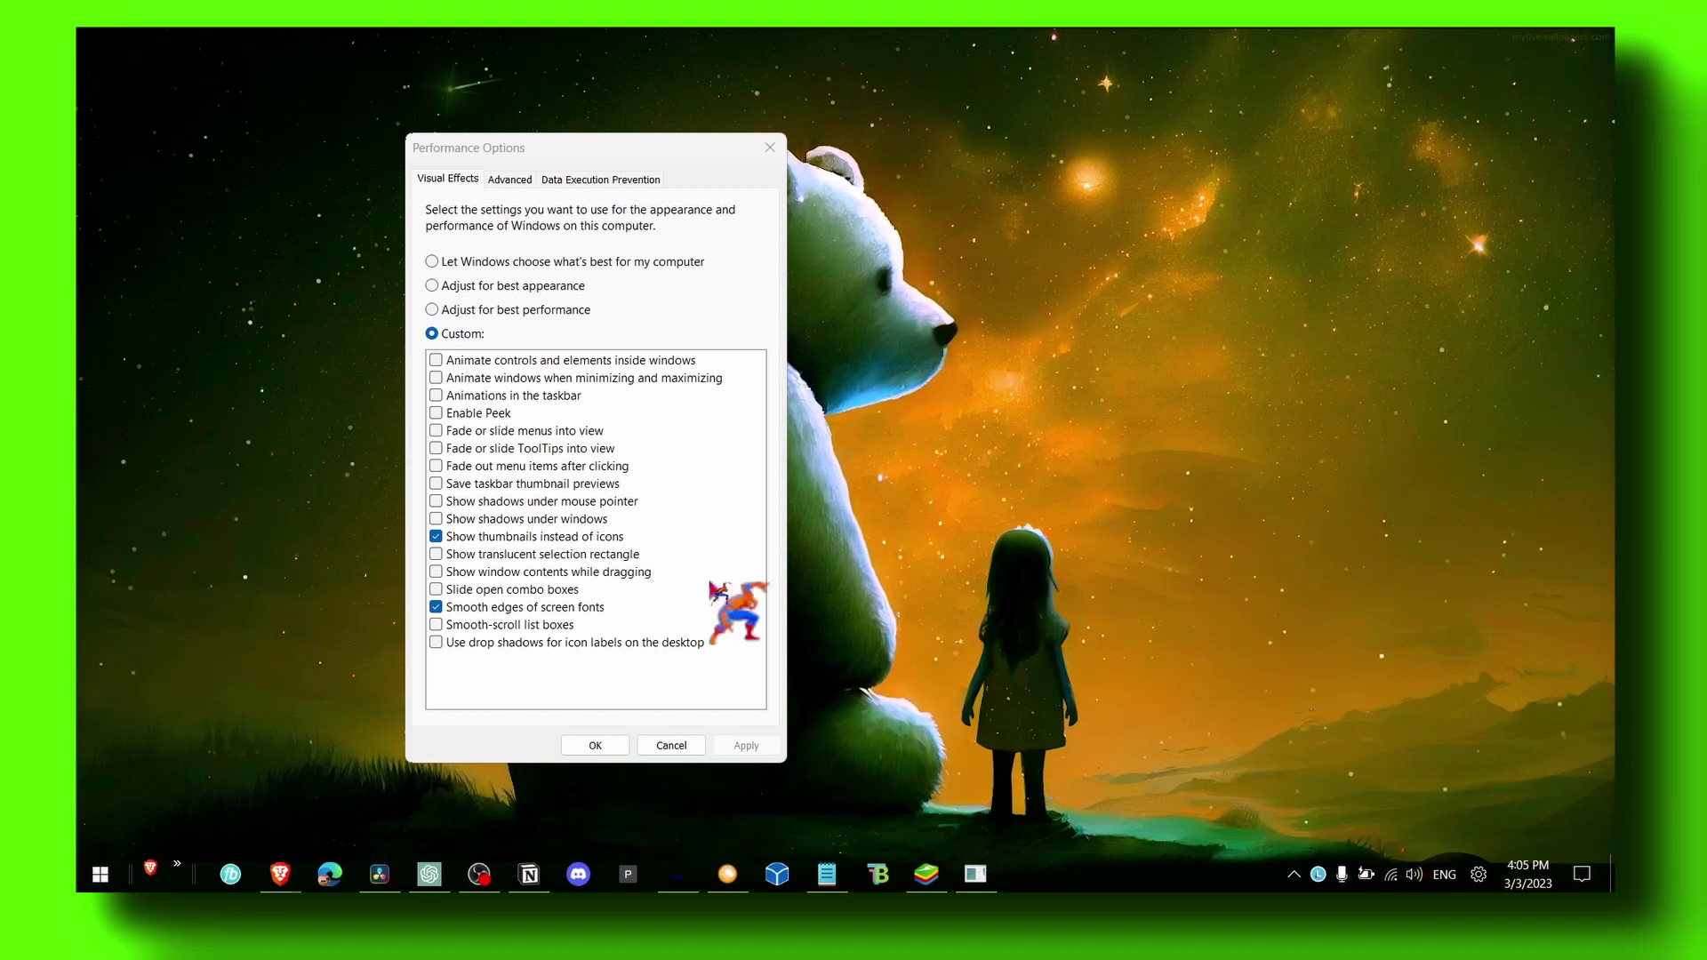
pyautogui.click(761, 145)
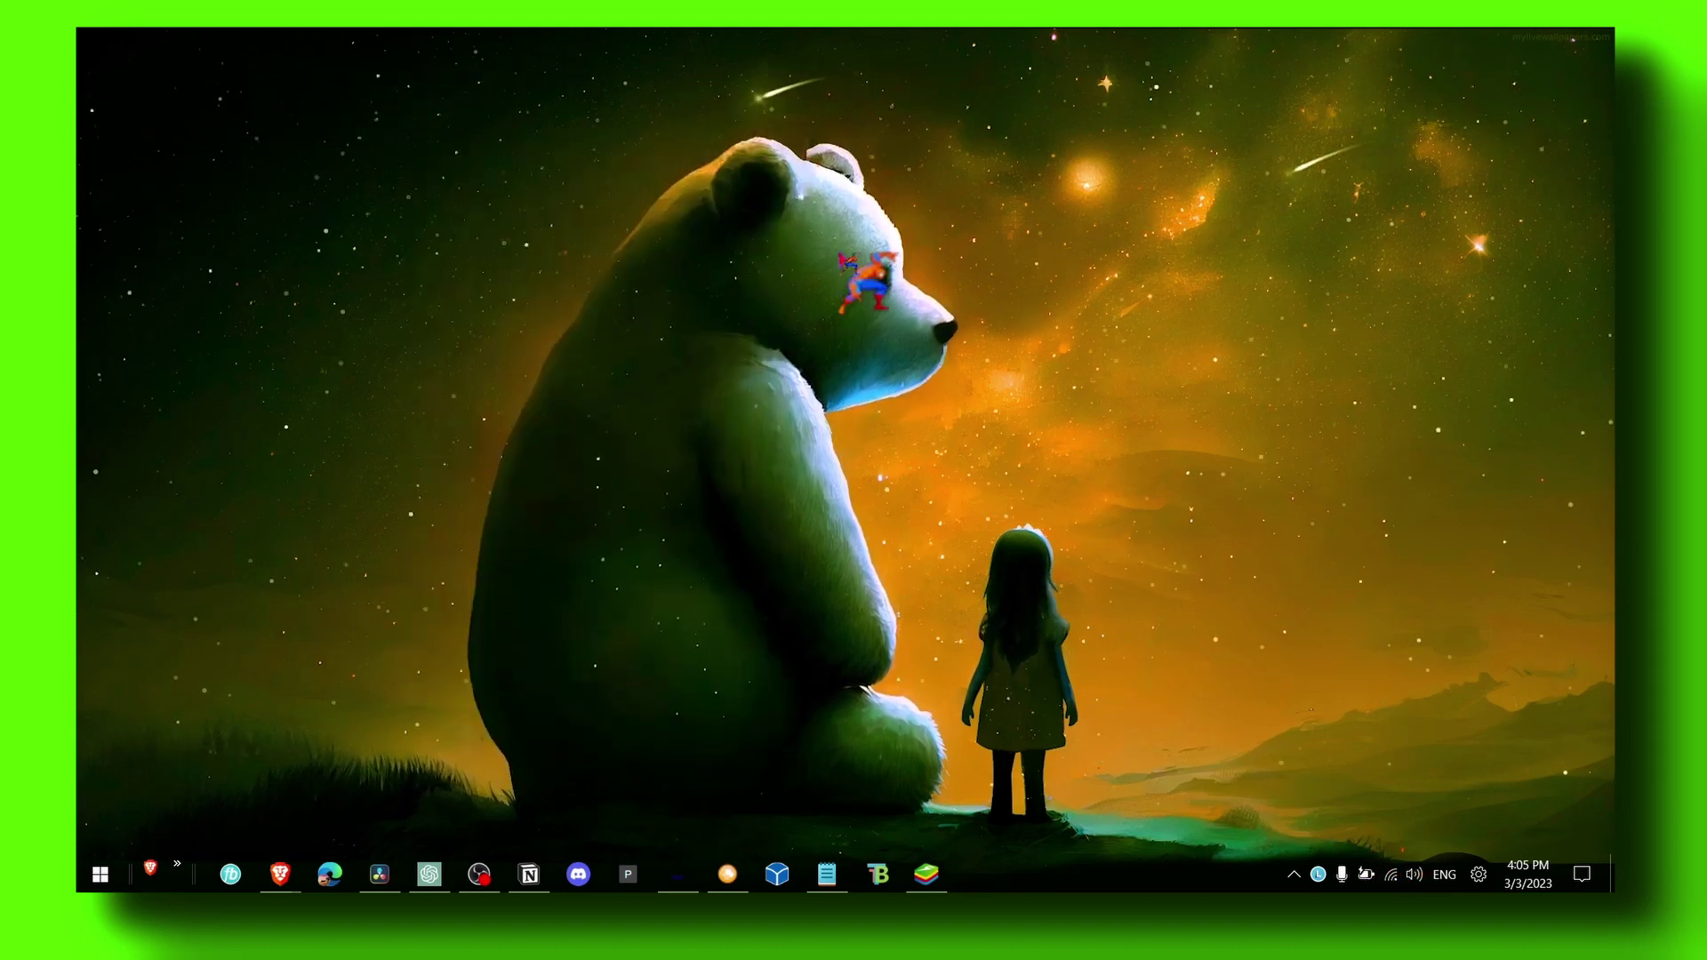